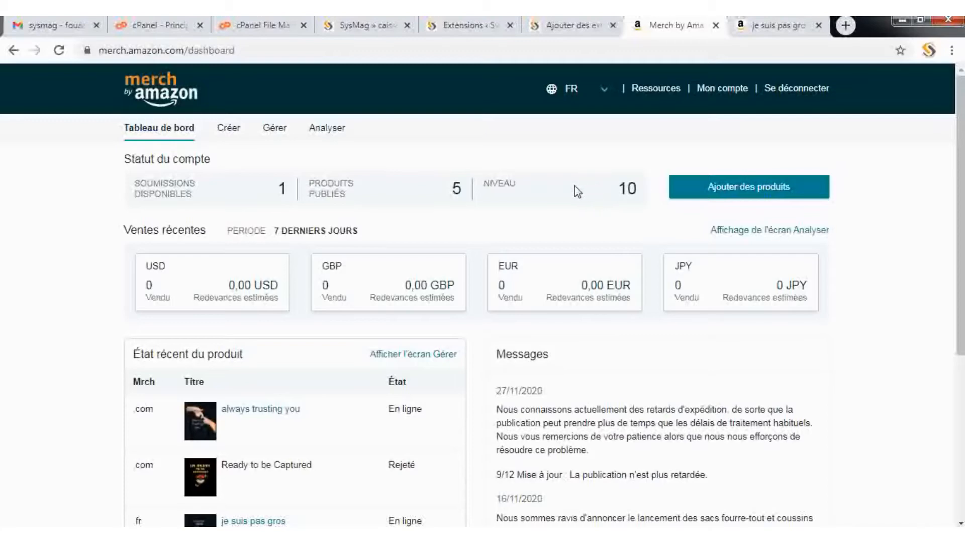
Step: Review the dashboard's account status, recent sales, recent product statuses and messages
scroll(83, 243, "down", 1)
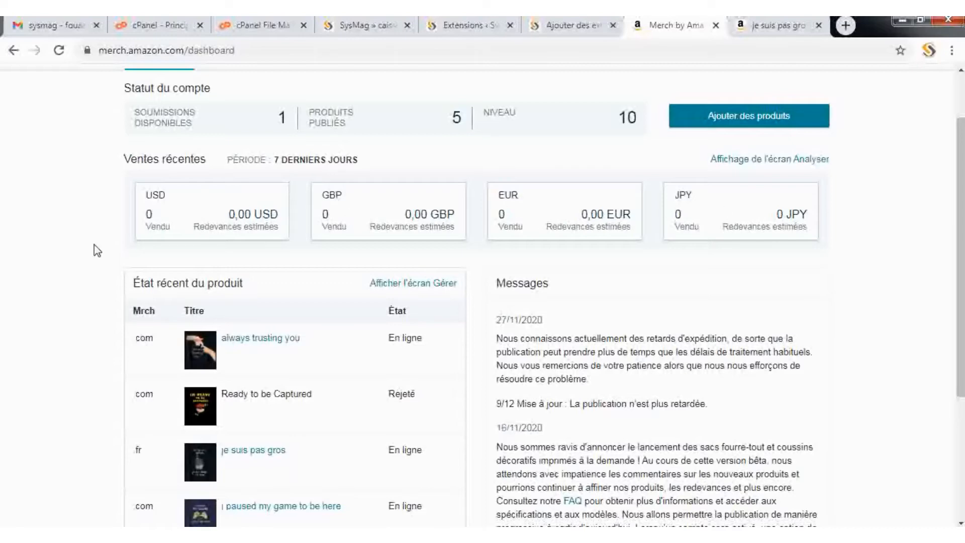
scroll(86, 279, "down", 1)
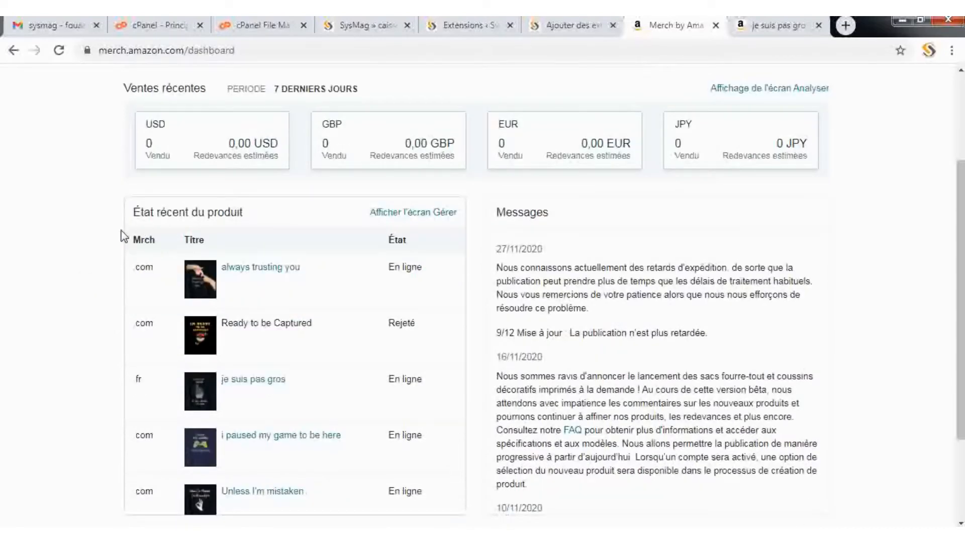
scroll(201, 232, "down", 1)
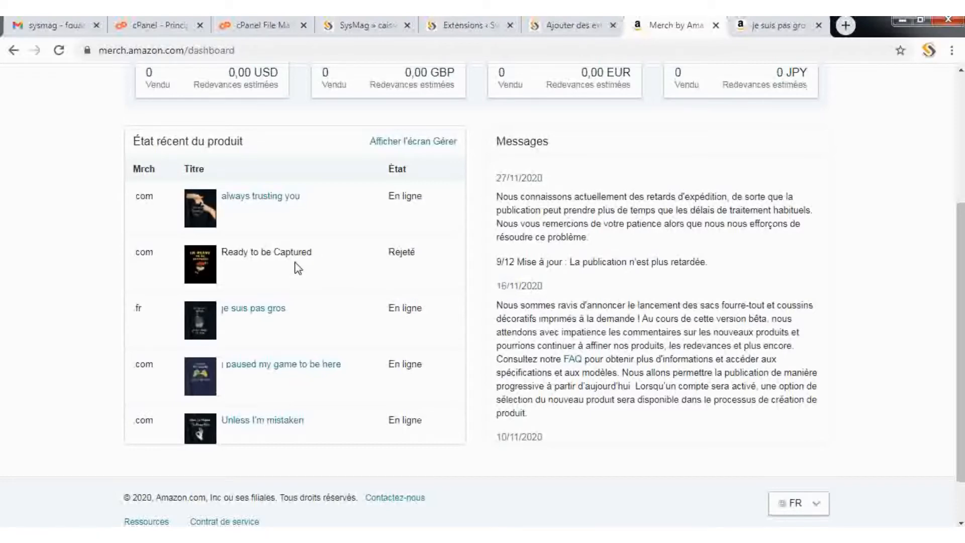
scroll(282, 308, "down", 3)
scroll(332, 375, "down", 2)
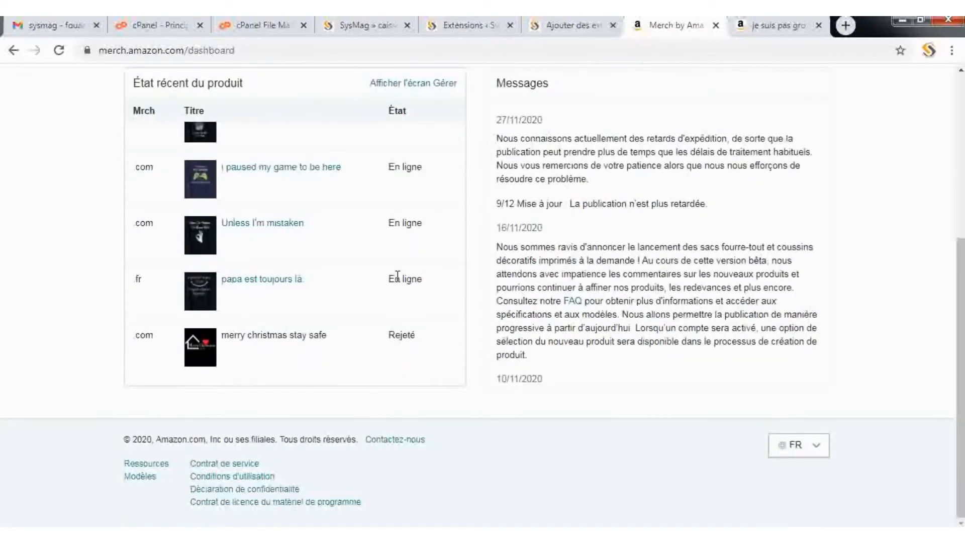
scroll(565, 287, "down", 8)
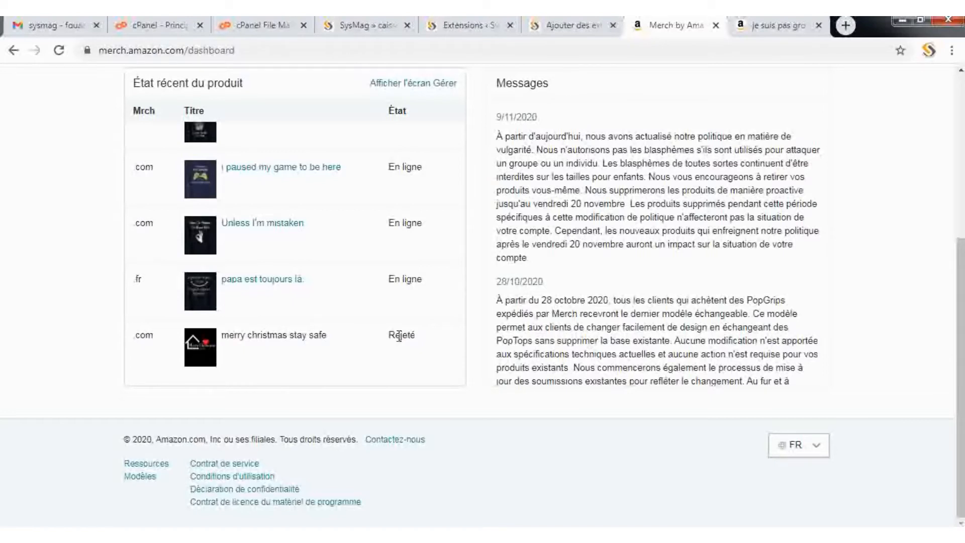
scroll(374, 343, "up", 3)
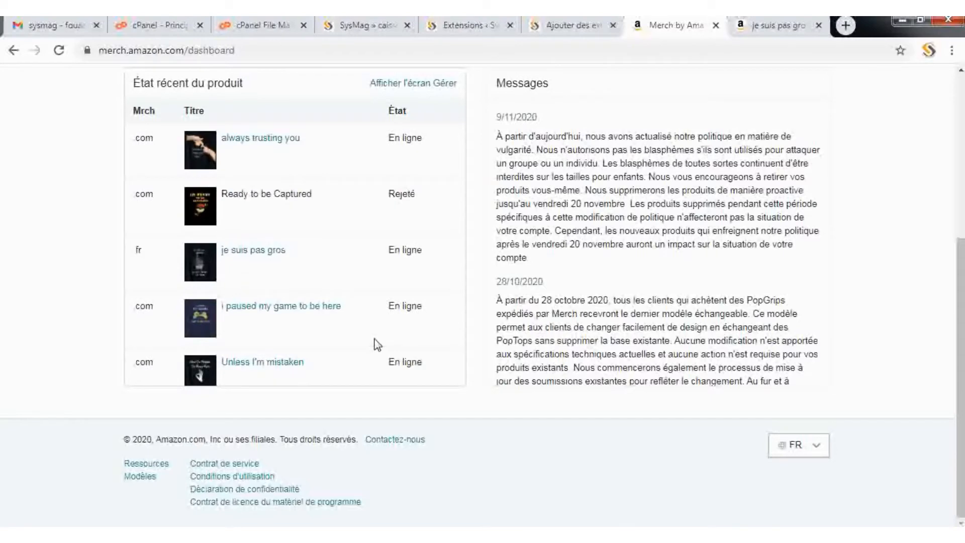
scroll(377, 342, "up", 5)
scroll(379, 338, "down", 10)
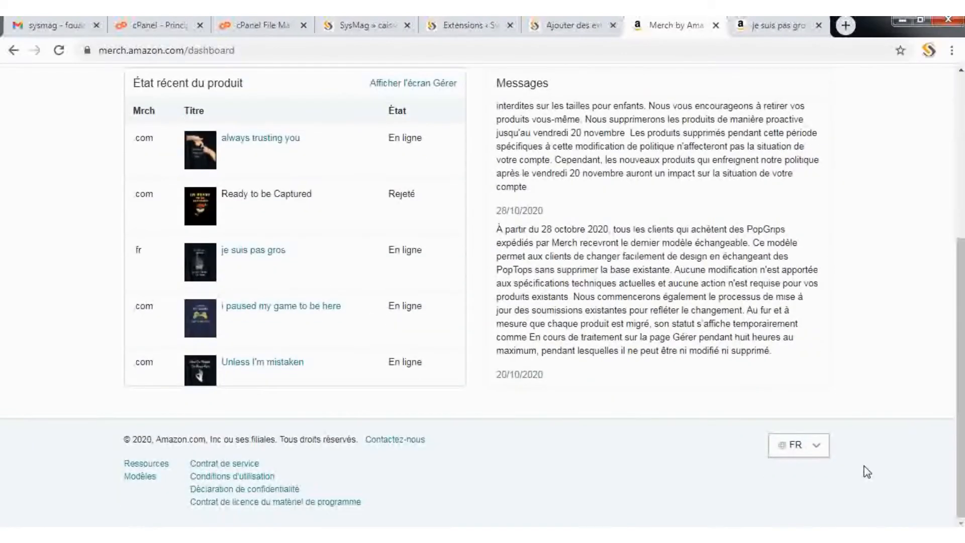
Step: Show the site language choices in the dashboard footer without changing the language
left_click(824, 457)
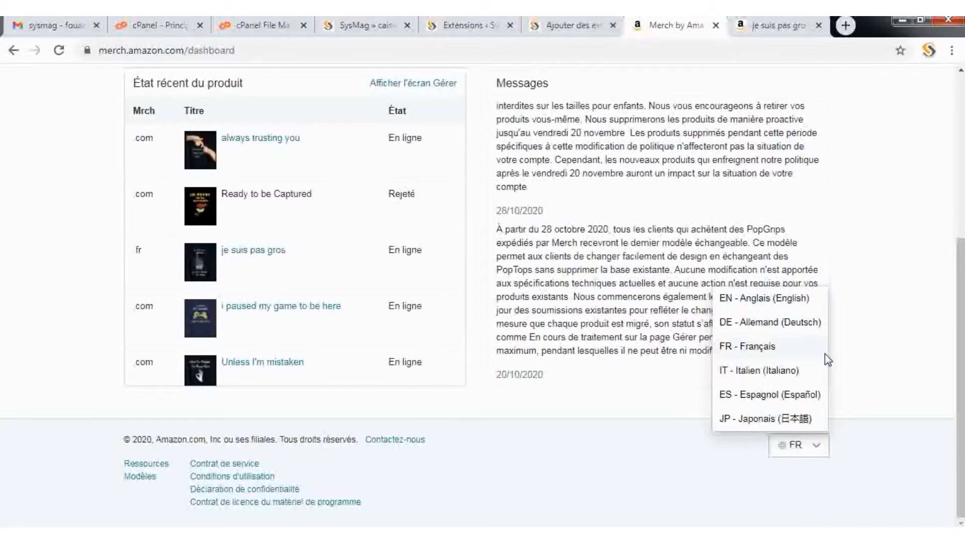
scroll(633, 266, "up", 8)
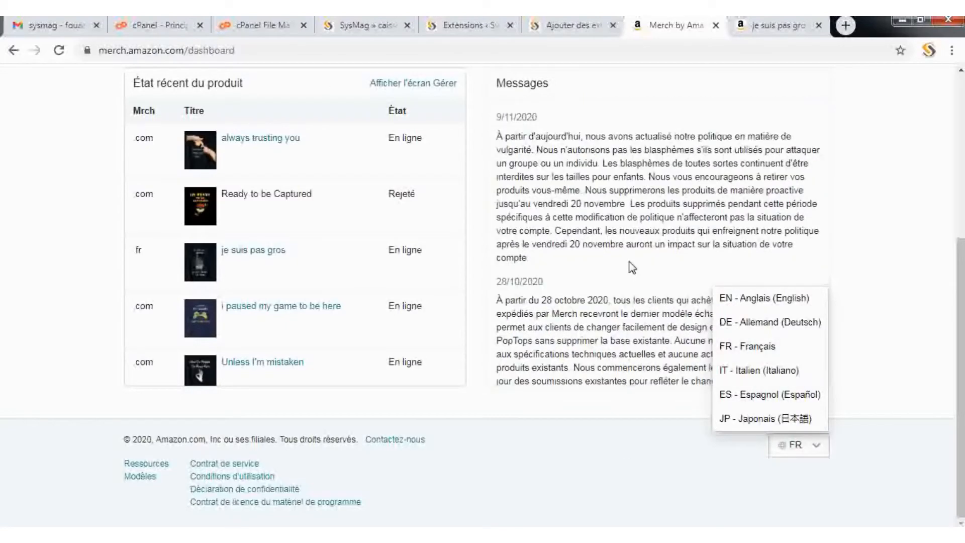
scroll(636, 228, "up", 6)
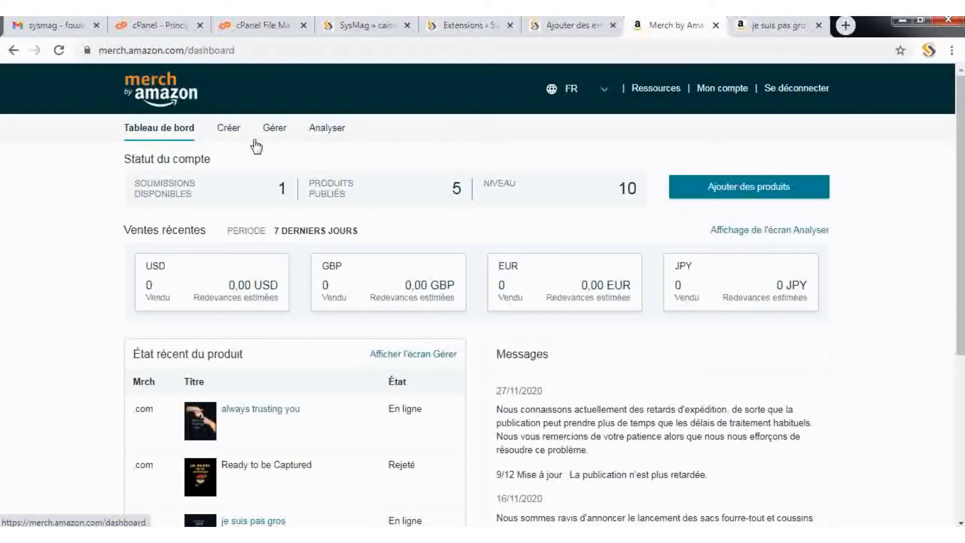
Step: Visit the Créer page briefly, and examine the full product list on the Gérer page
left_click(225, 134)
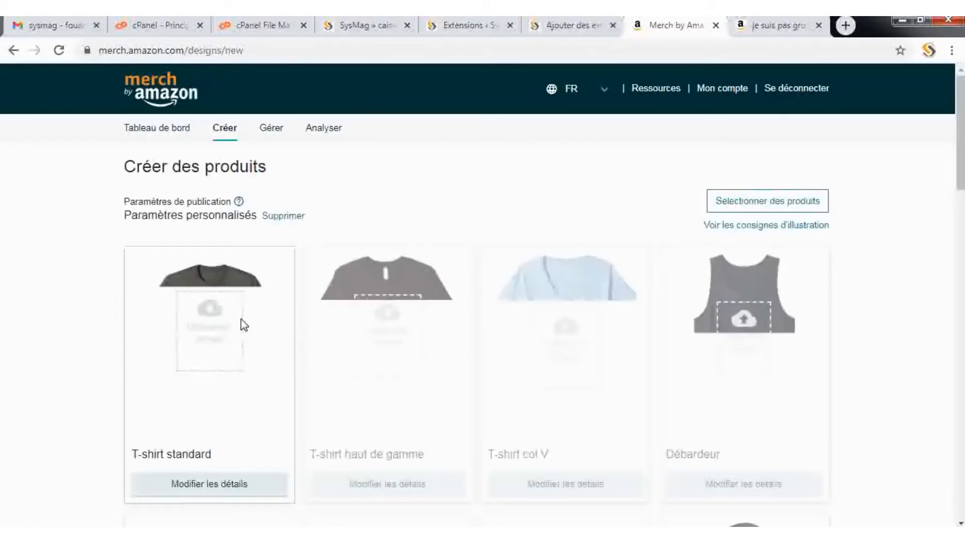
left_click(269, 130)
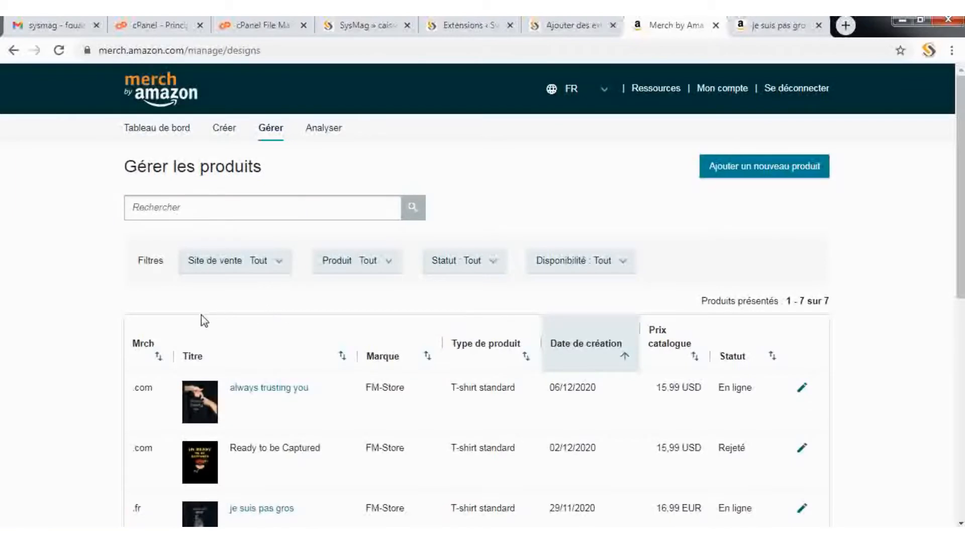
scroll(212, 332, "down", 4)
scroll(233, 341, "down", 1)
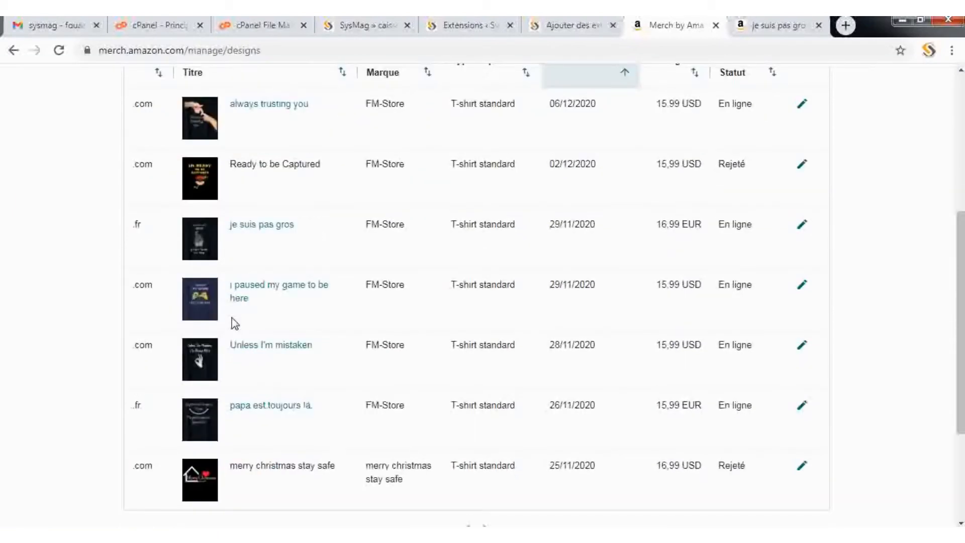
scroll(193, 285, "up", 4)
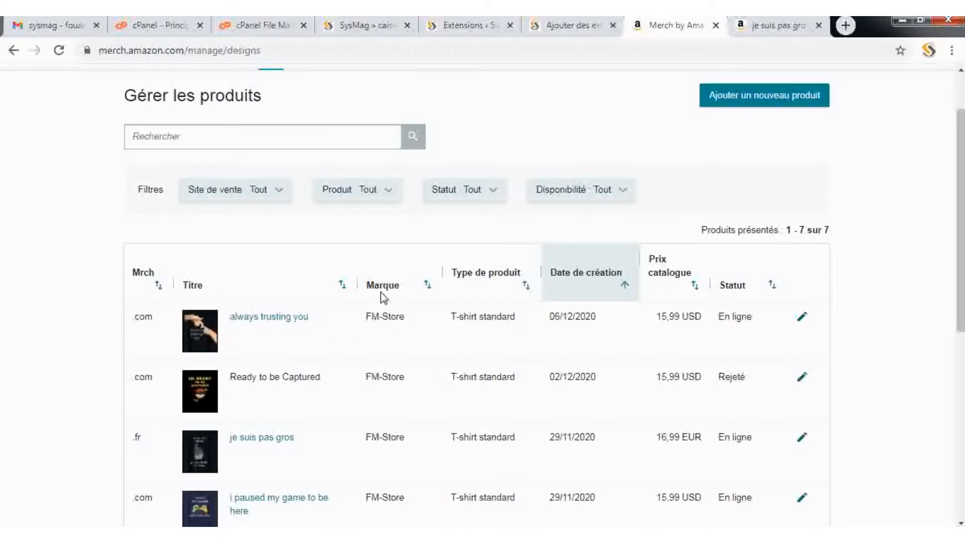
scroll(367, 264, "down", 2)
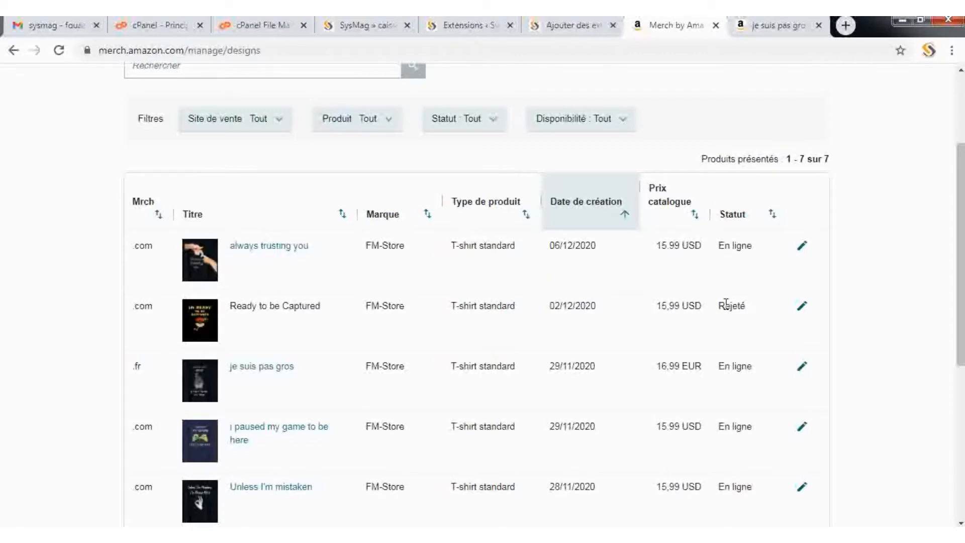
Step: Open the "always trusting you" standard T-shirt for modification and examine its fit types, colours and list prices per marketplace
left_click(803, 248)
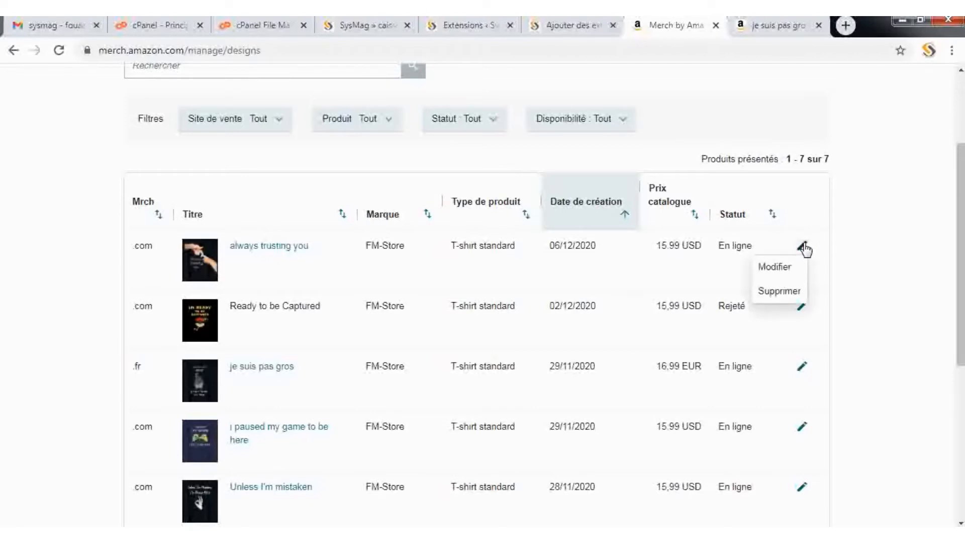
left_click(770, 267)
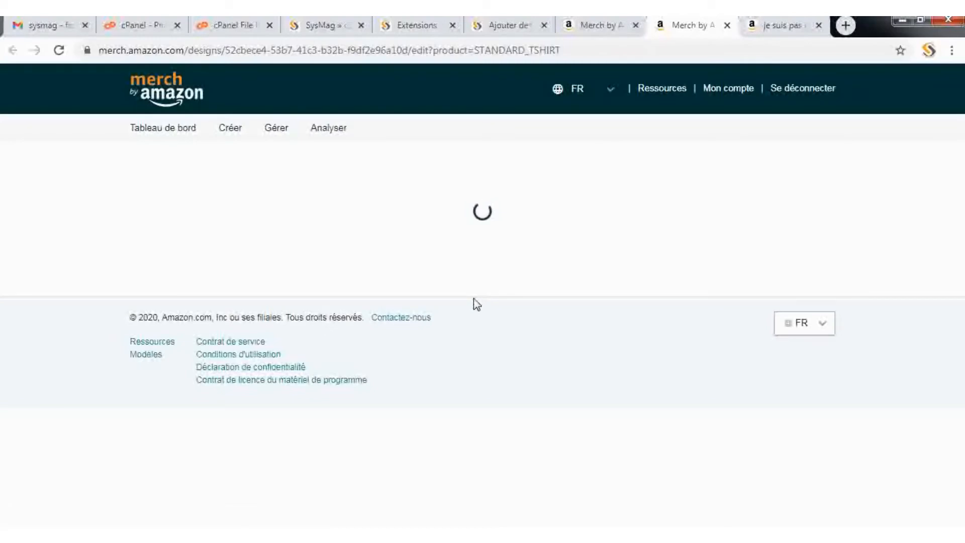
scroll(475, 303, "down", 3)
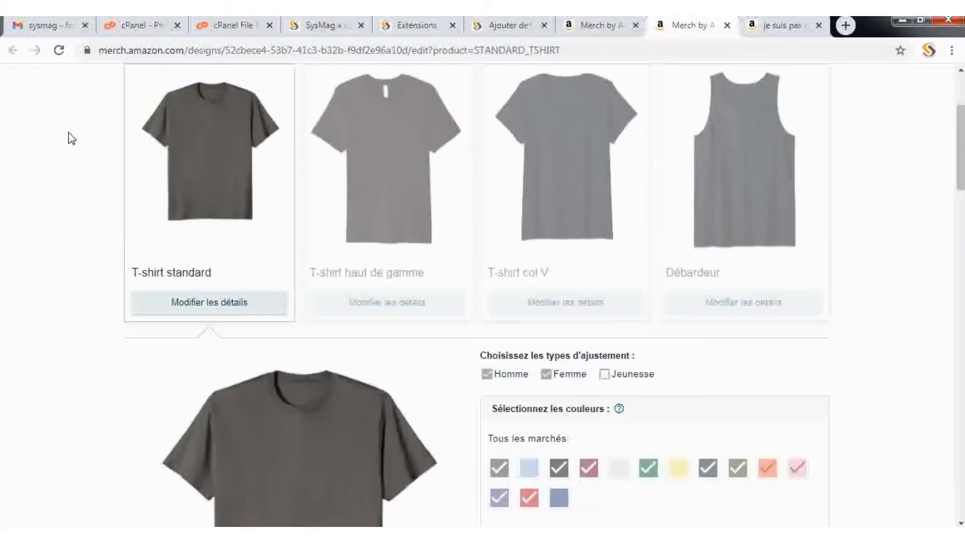
scroll(311, 363, "down", 4)
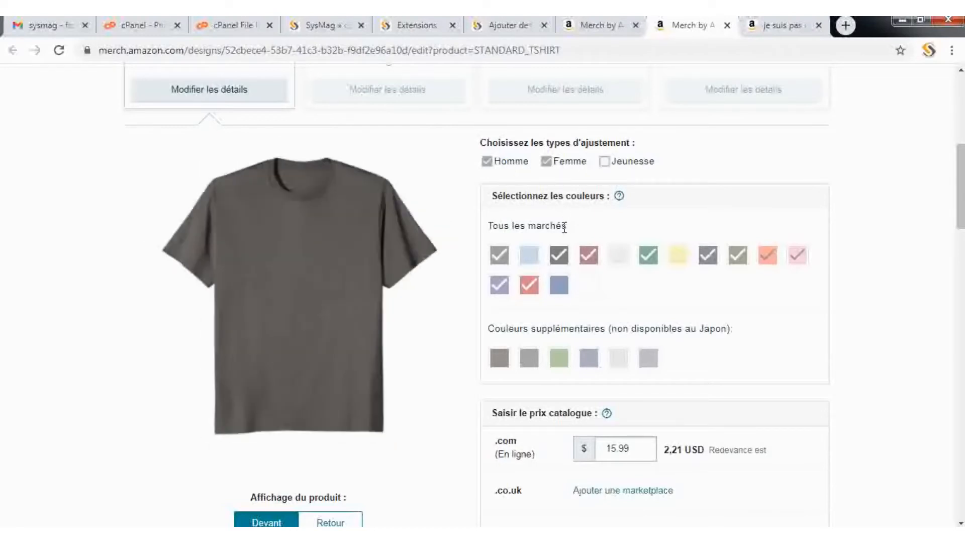
scroll(567, 226, "down", 1)
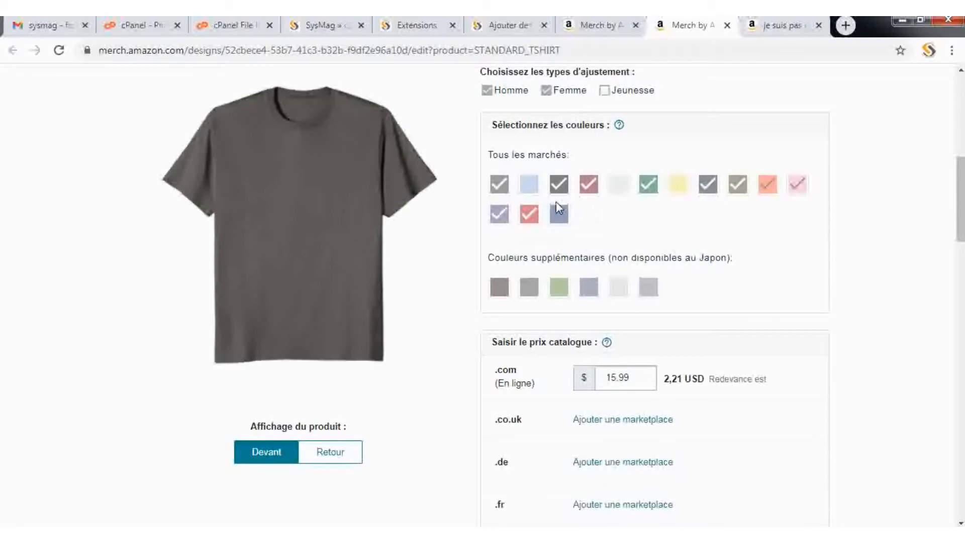
scroll(526, 221, "down", 3)
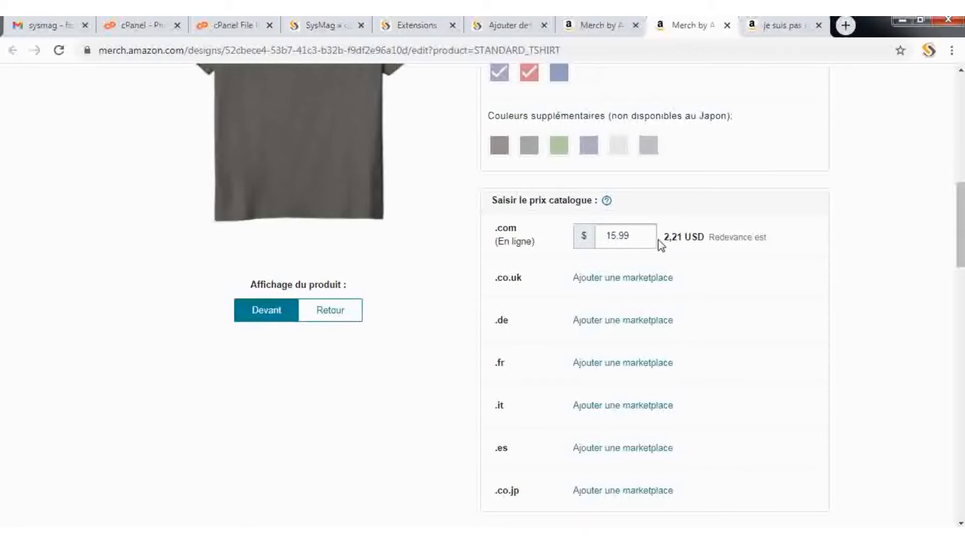
scroll(626, 272, "down", 1)
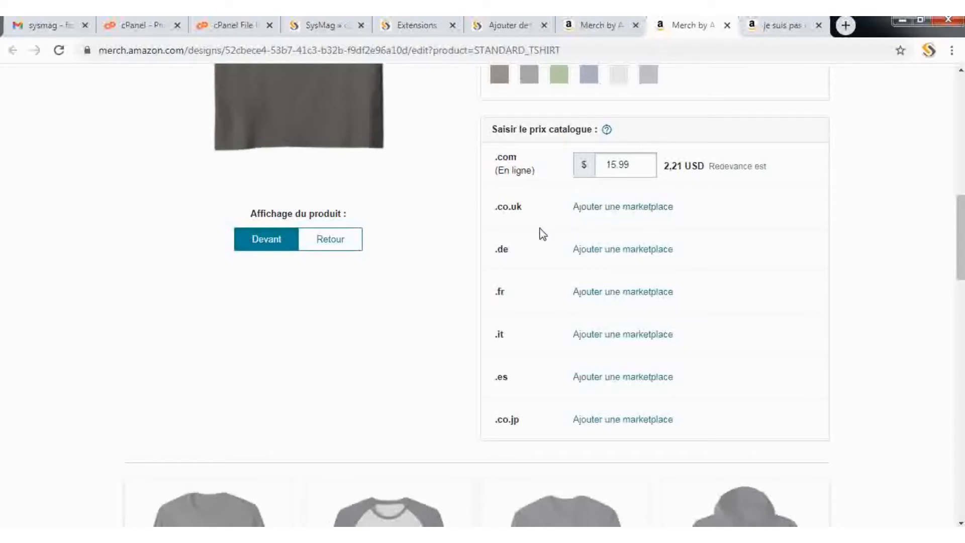
scroll(541, 230, "down", 1)
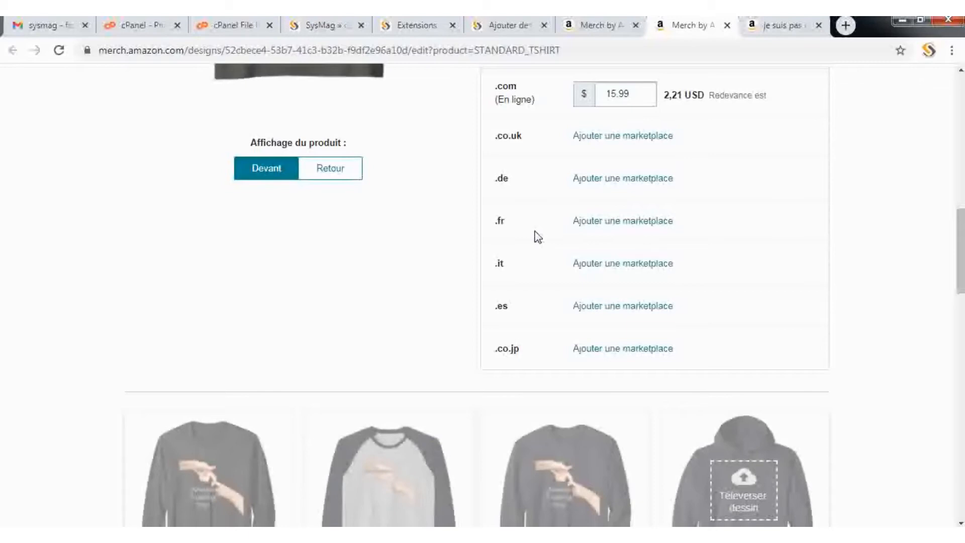
Step: Look over the other product types offered for the design, from long-sleeved T-shirts and hoodies to PopSockets and phone cases
scroll(518, 238, "down", 7)
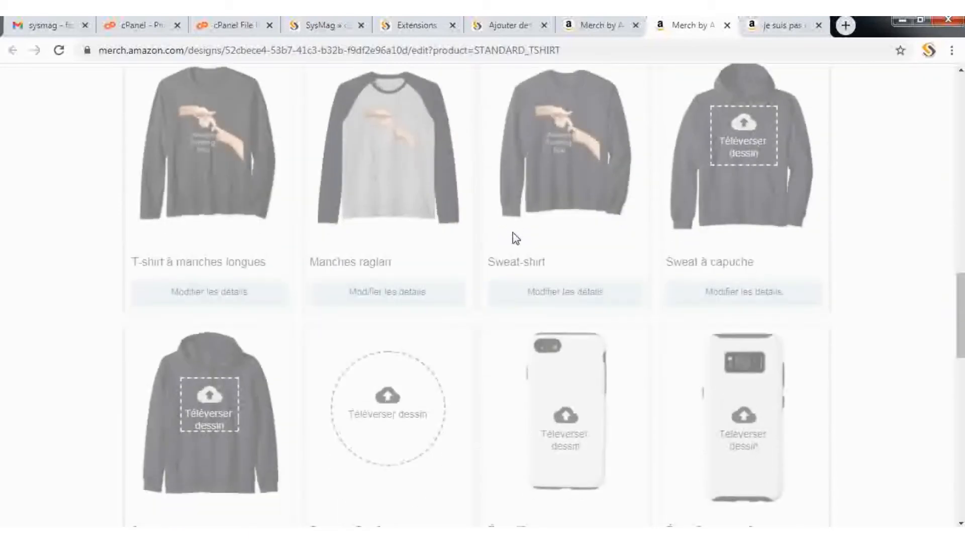
scroll(513, 232, "down", 5)
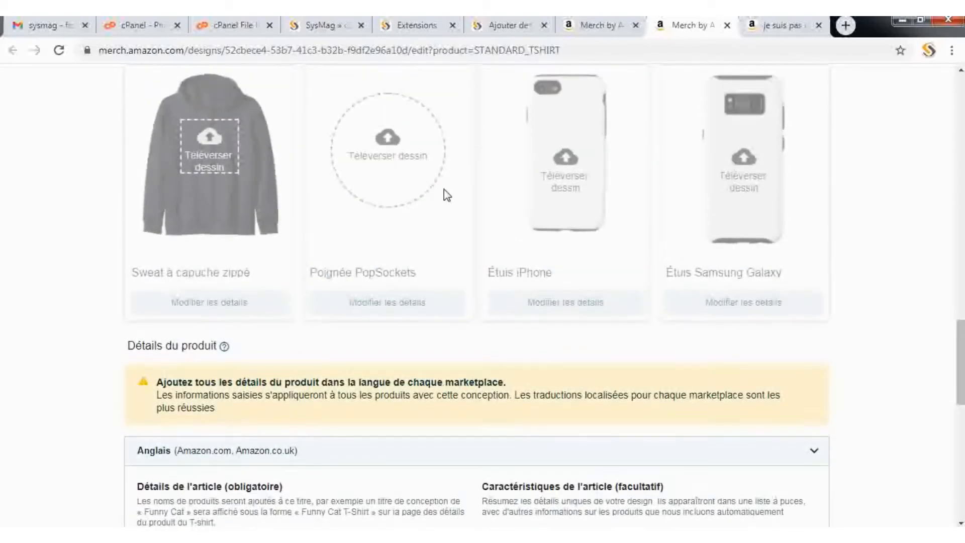
scroll(445, 189, "up", 6)
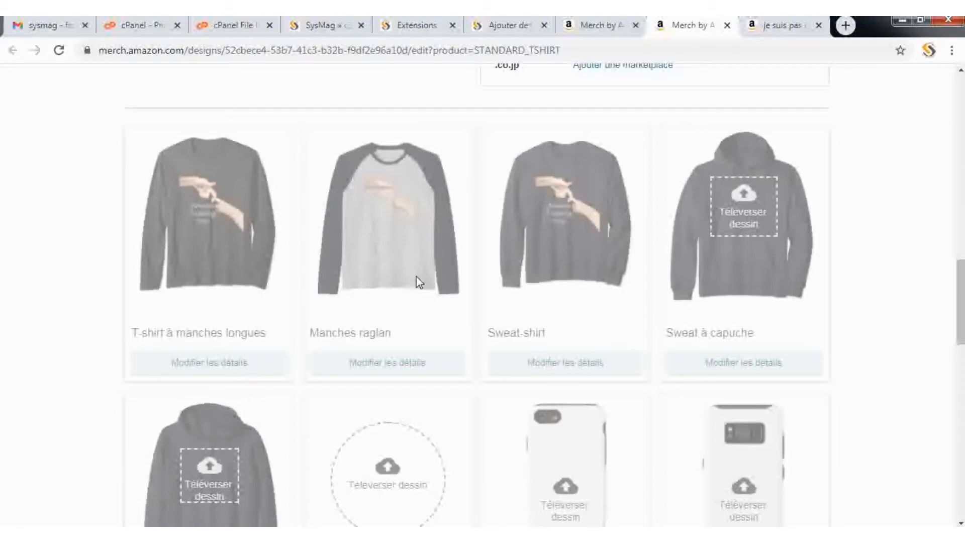
scroll(419, 283, "down", 2)
scroll(403, 207, "down", 1)
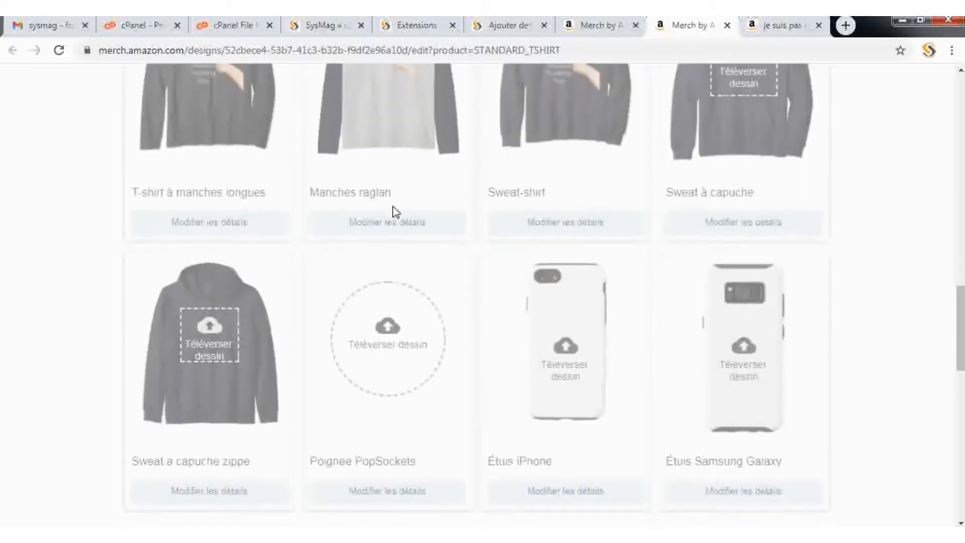
scroll(392, 221, "down", 4)
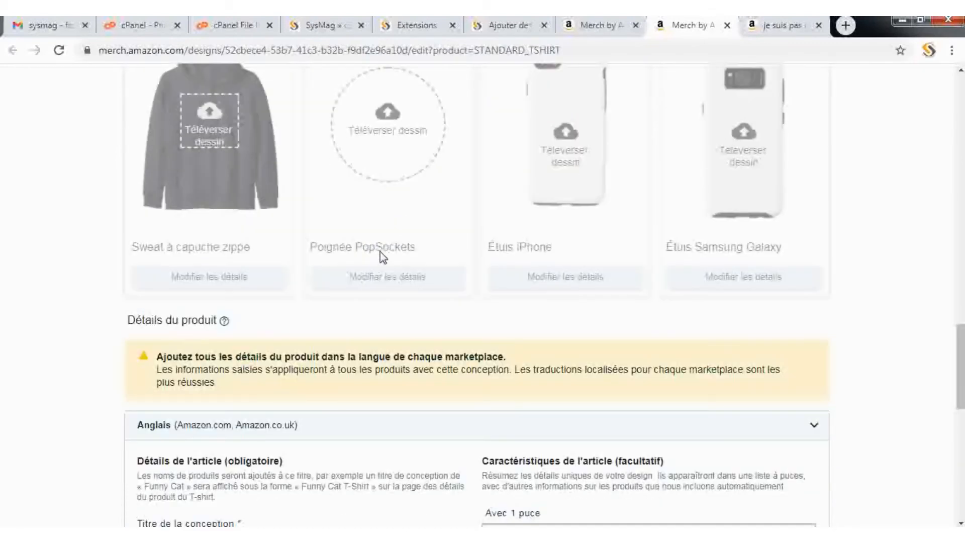
Step: Examine the design's English title, brand, bullet points and description, along with its Amazon availability and publishing options
scroll(407, 269, "down", 8)
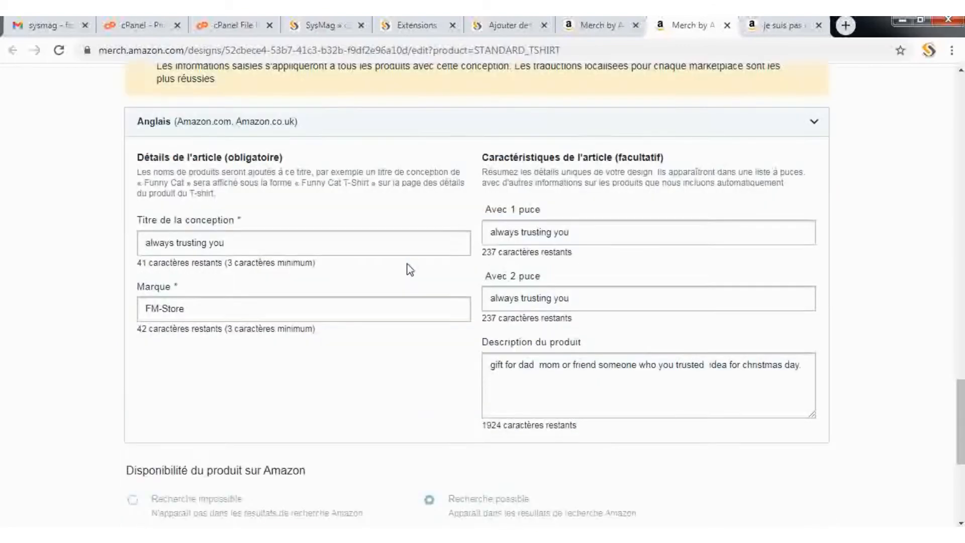
scroll(407, 267, "up", 2)
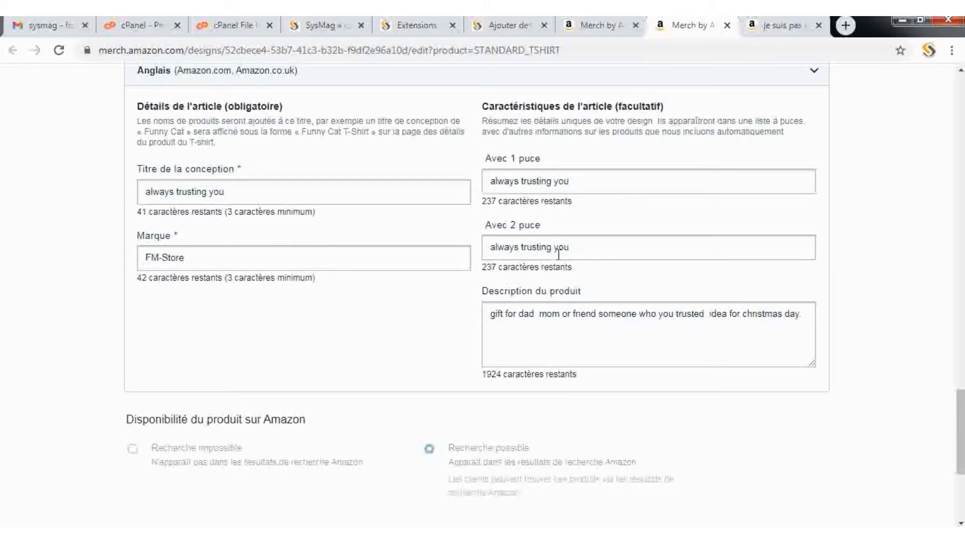
scroll(403, 314, "down", 4)
scroll(402, 317, "down", 1)
scroll(450, 319, "up", 2)
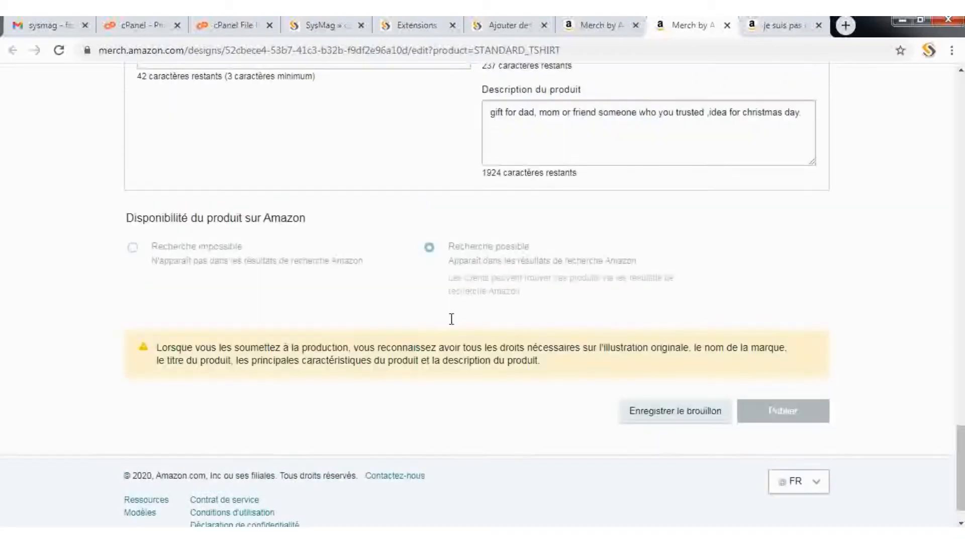
scroll(452, 318, "down", 2)
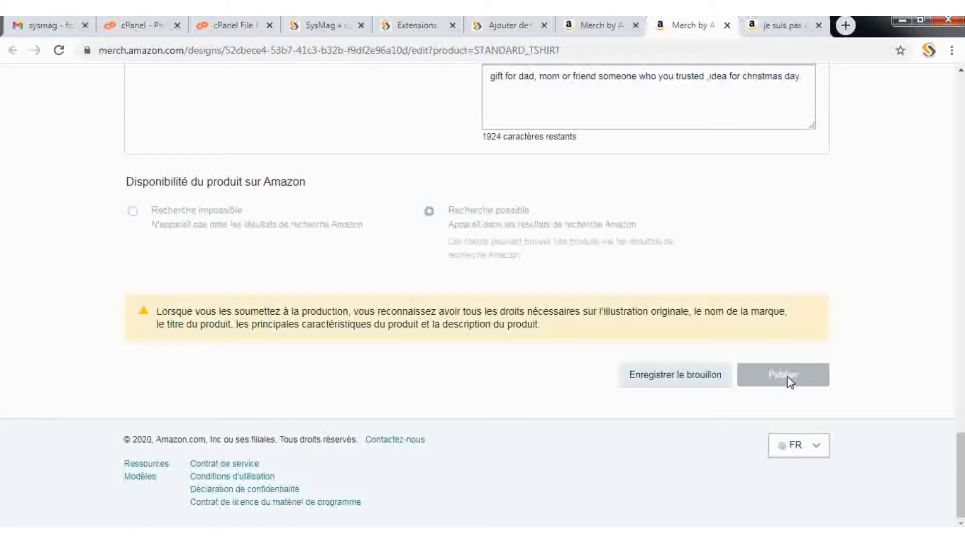
Step: Leave the T-shirt's edit page unchanged and return to the Gérer product list
scroll(792, 311, "up", 15)
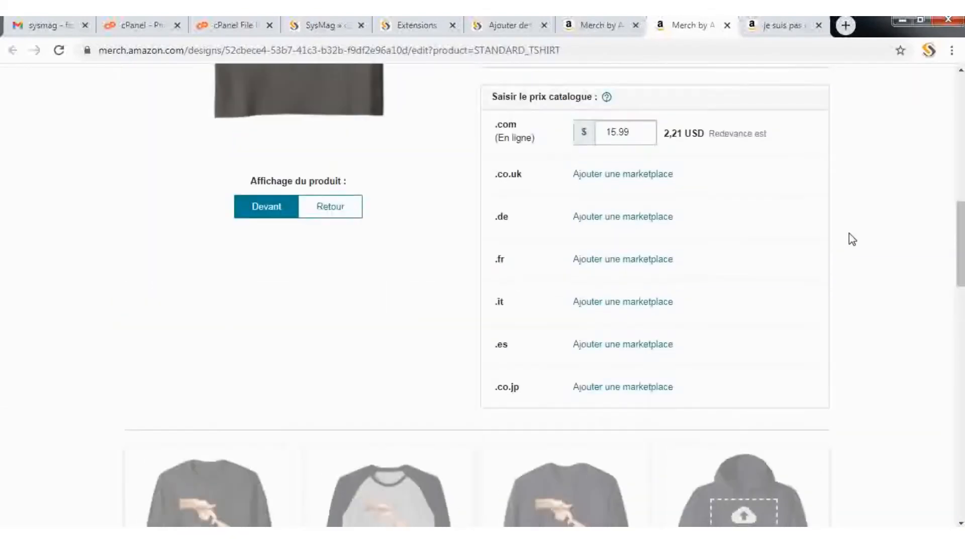
scroll(857, 235, "up", 10)
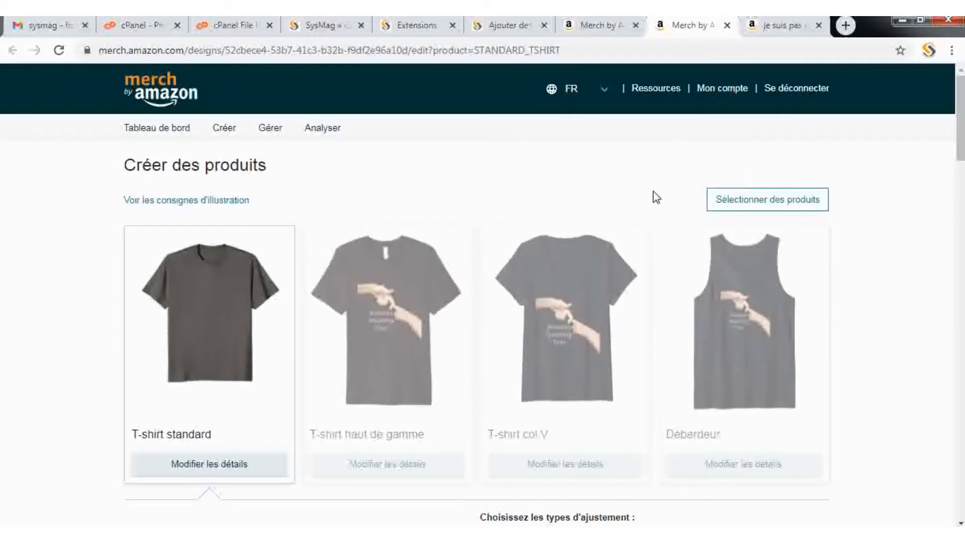
left_click(576, 23)
scroll(578, 186, "up", 3)
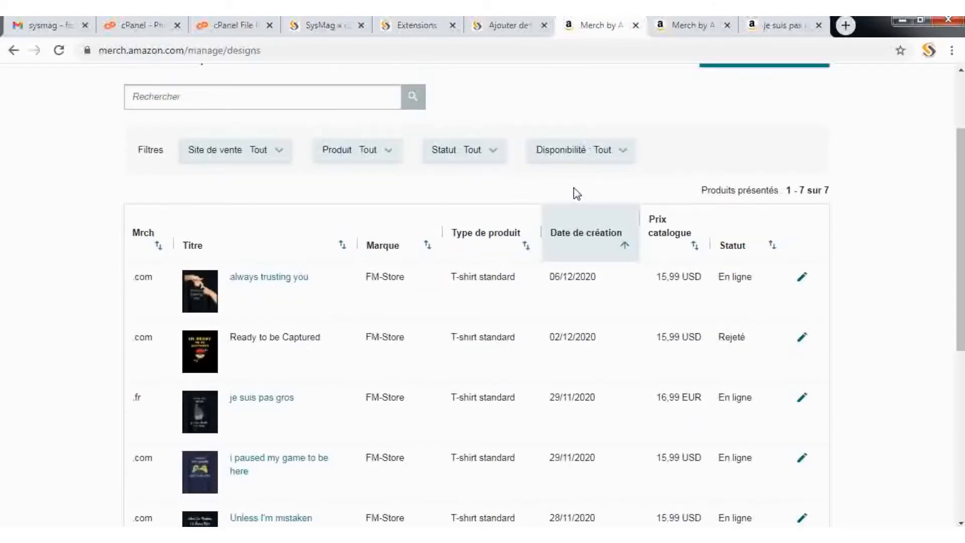
Step: Close the leftover T-shirt edit page and start adding a new product from the Gérer list
left_click(697, 31)
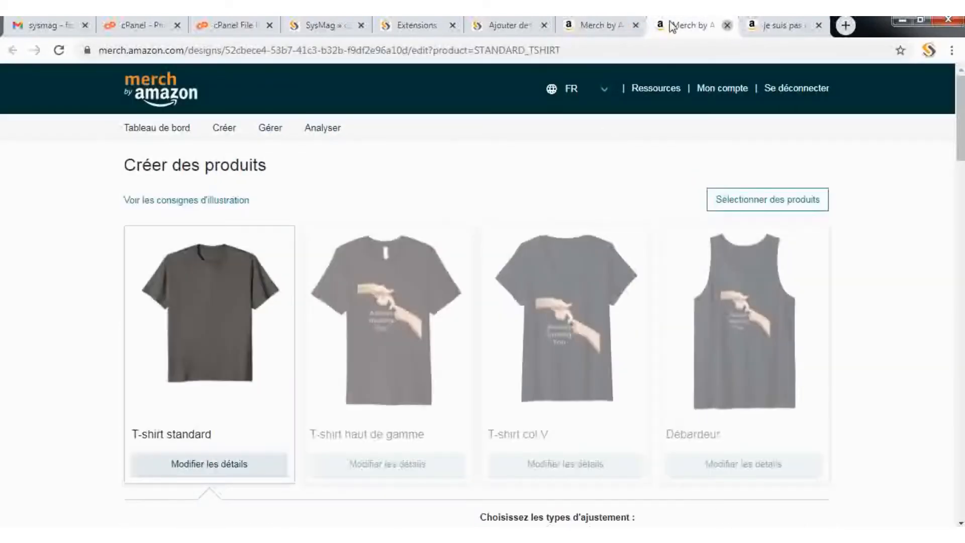
left_click(727, 25)
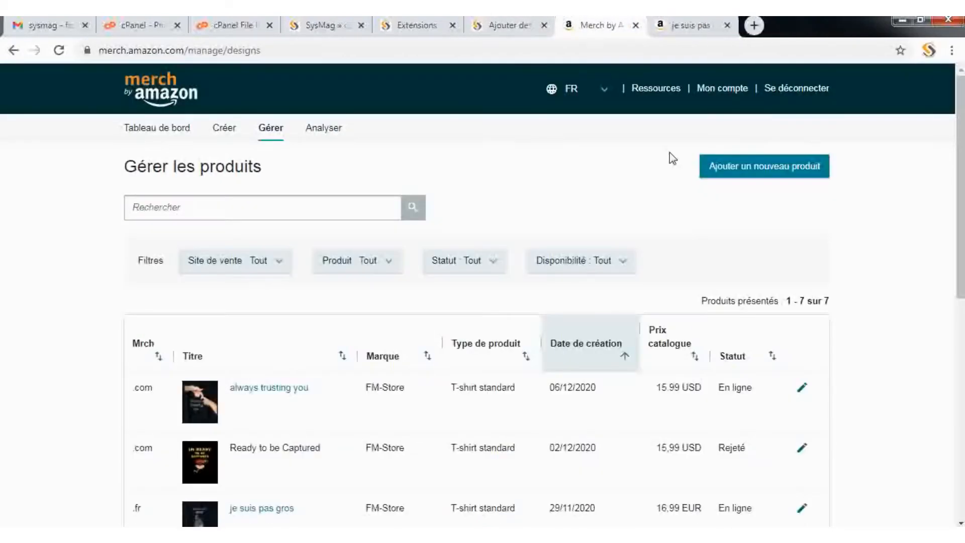
left_click(714, 169)
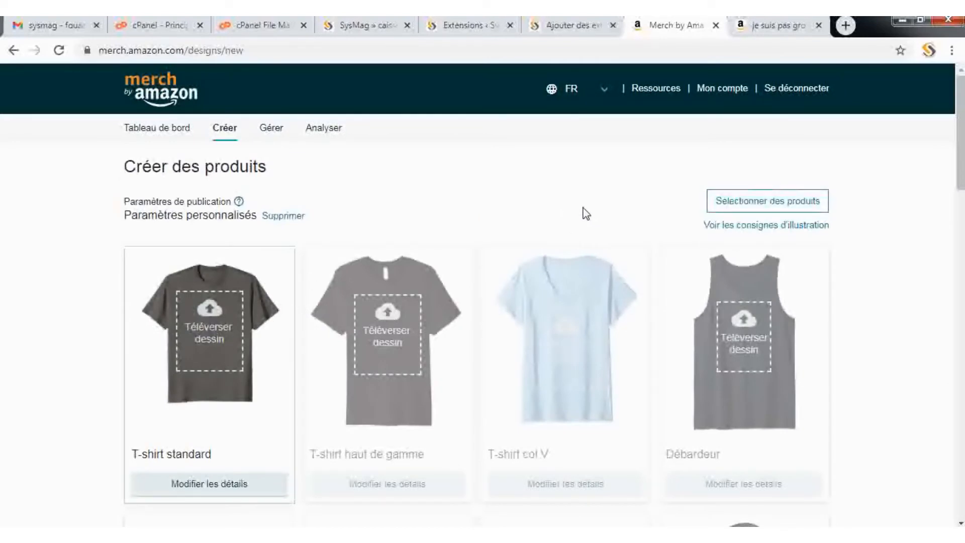
Step: Limit the new design's product selection to the T-shirt standard on the .fr marketplace, with .com deselected
scroll(538, 219, "down", 2)
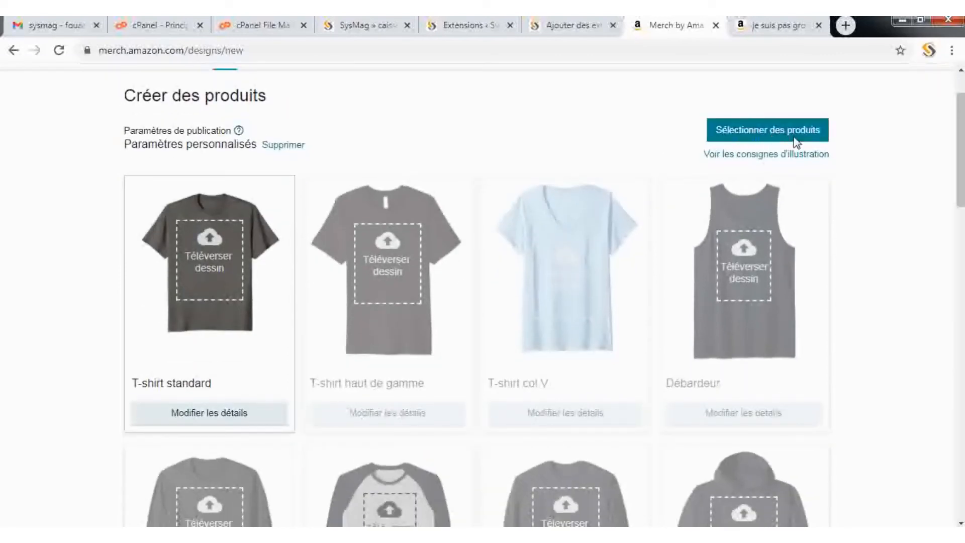
left_click(750, 136)
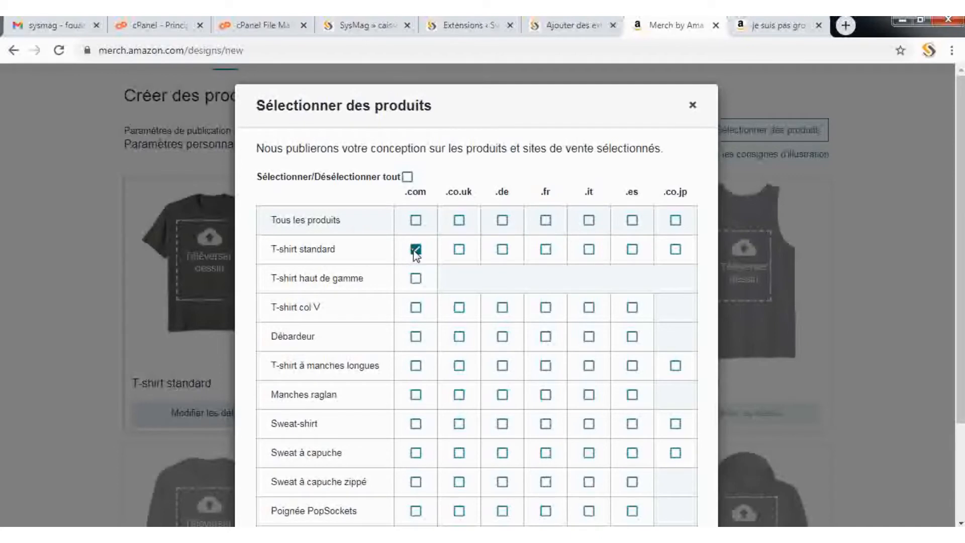
left_click(546, 250)
scroll(543, 395, "down", 3)
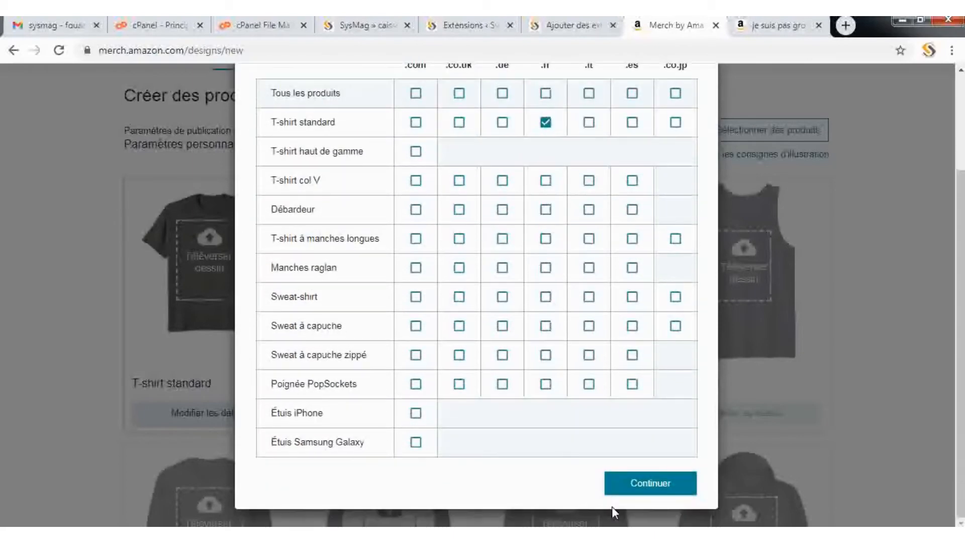
left_click(632, 487)
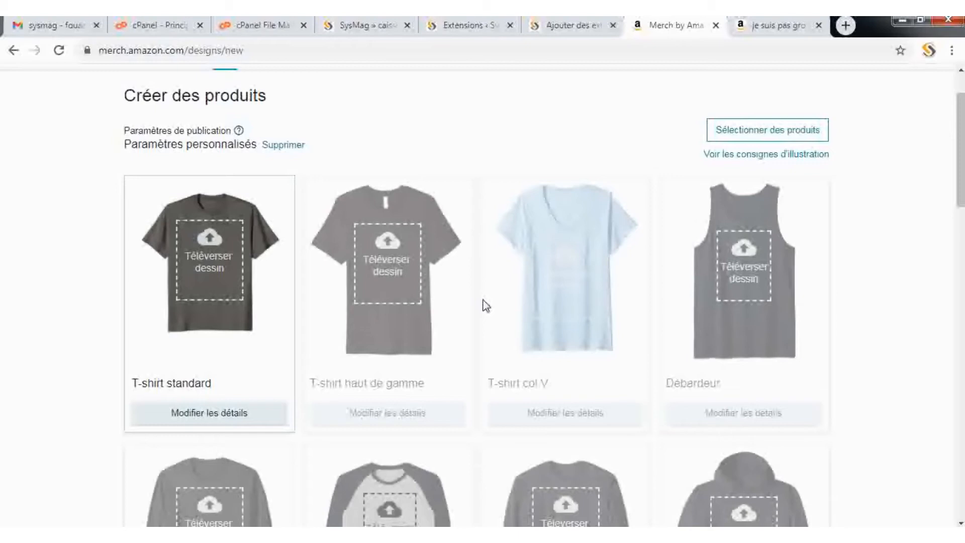
Step: Upload trustingyou.png from the desktop's psd folder as the standard T-shirt's artwork and add Rouge to its colours
left_click(229, 416)
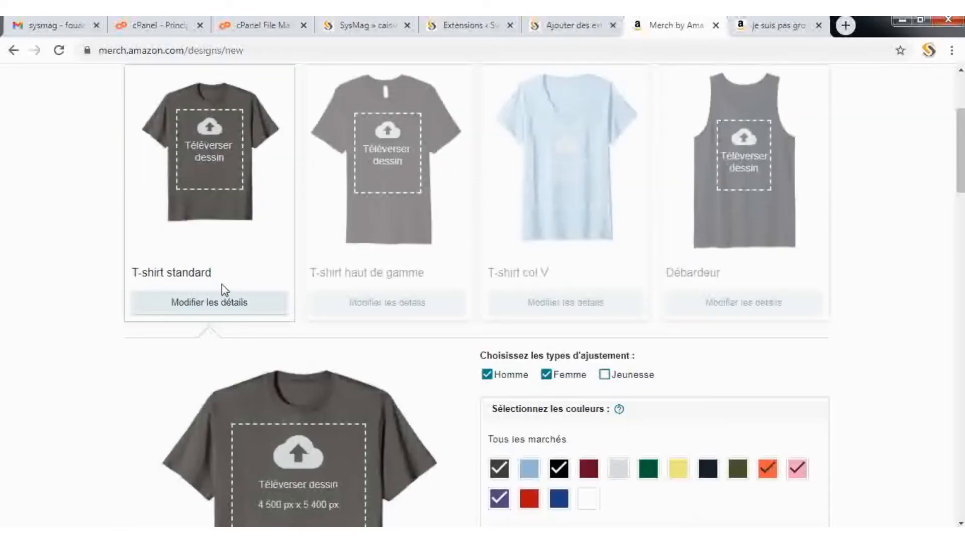
scroll(173, 327, "down", 5)
scroll(229, 209, "down", 2)
scroll(229, 210, "up", 3)
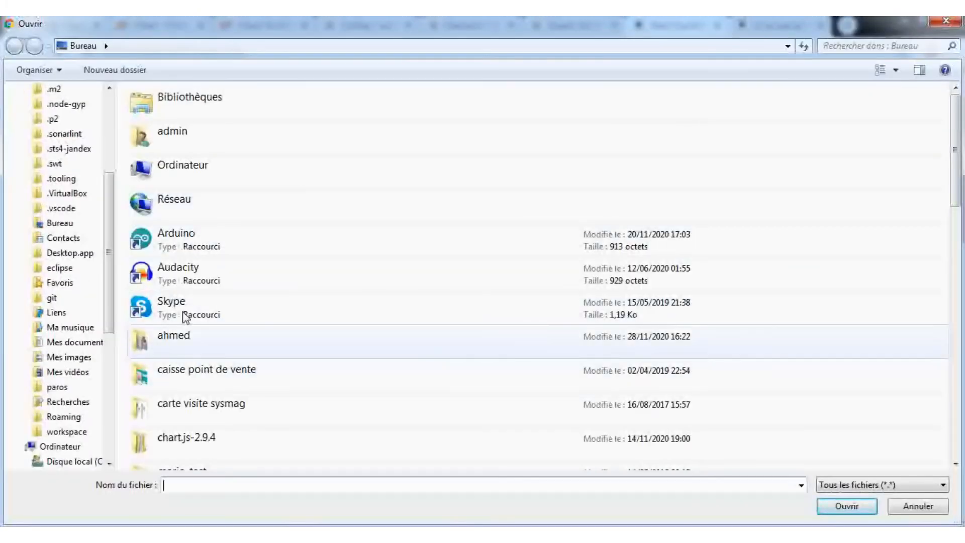
scroll(236, 302, "down", 5)
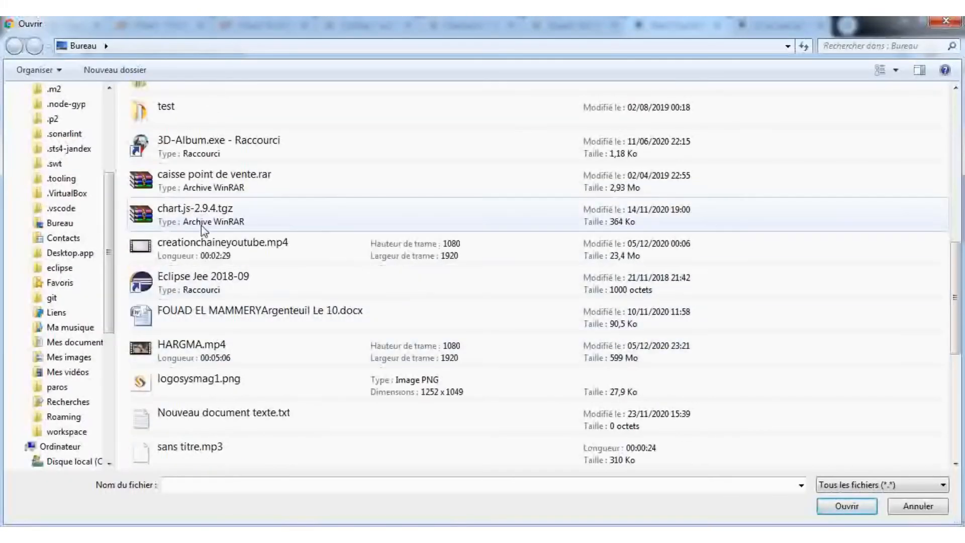
scroll(201, 226, "up", 3)
double_click(177, 143)
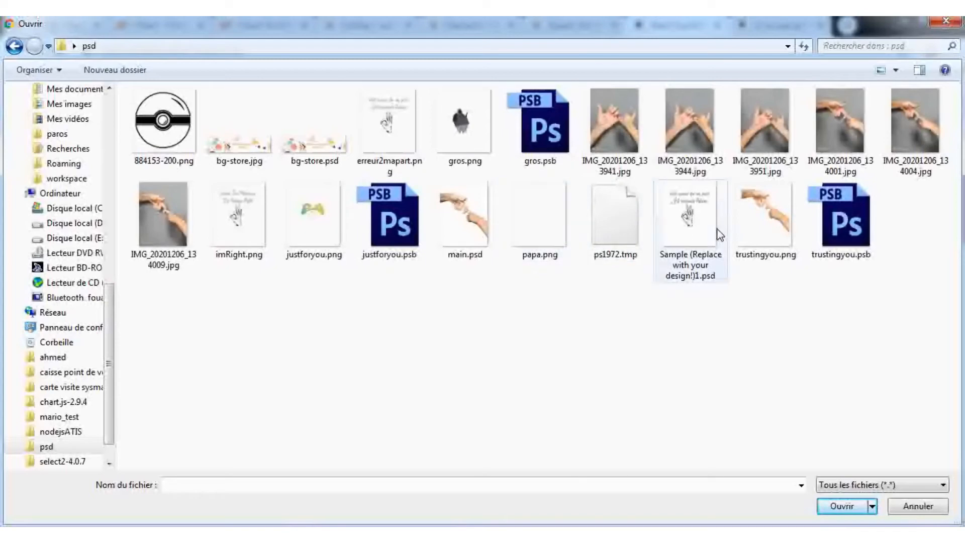
left_click(756, 225)
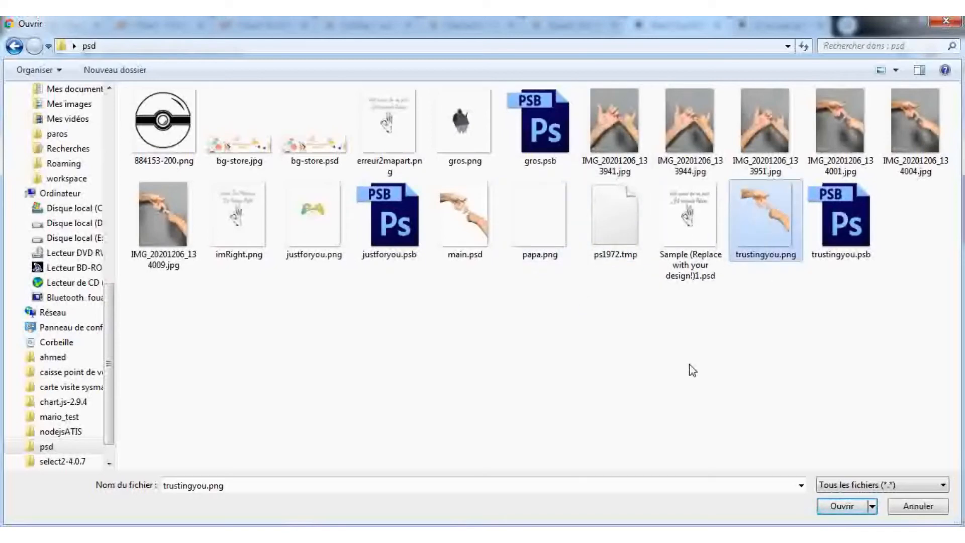
left_click(835, 509)
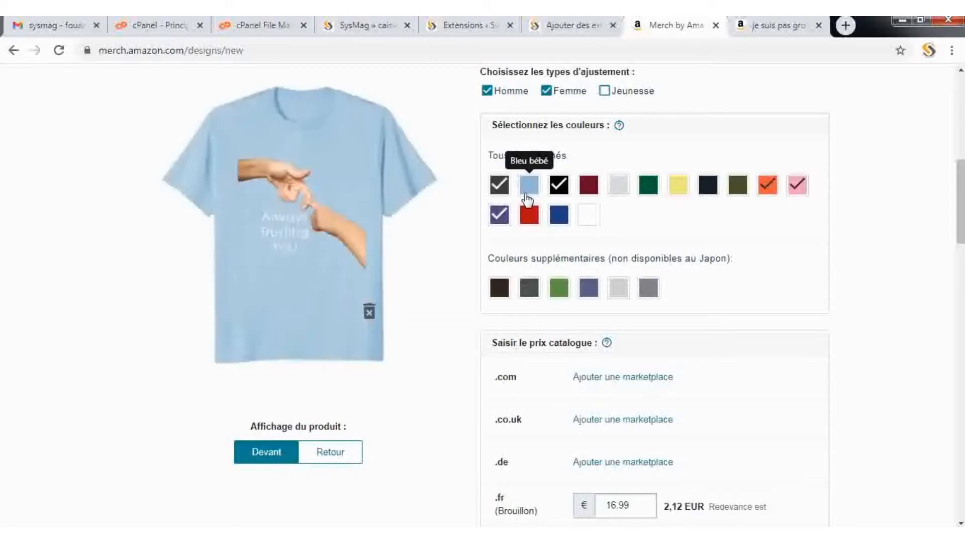
left_click(527, 220)
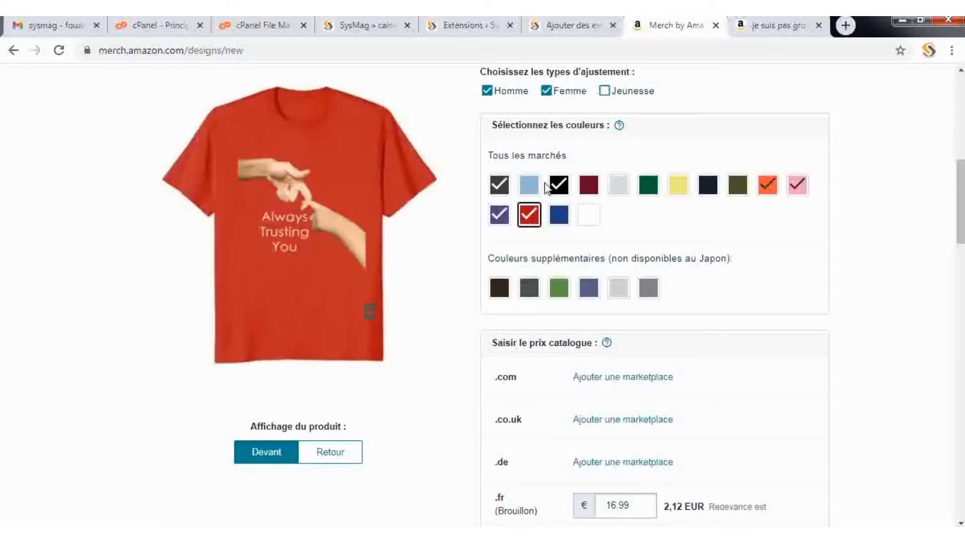
Step: Review the new product's list prices, French title, brand, bullet points, description, Amazon availability and publishing options
scroll(686, 263, "down", 6)
scroll(652, 375, "down", 5)
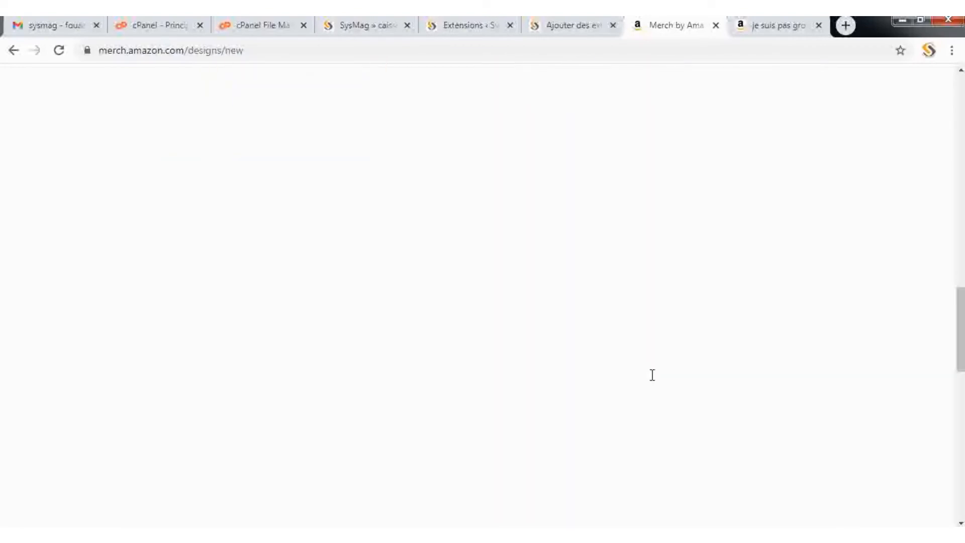
scroll(638, 255, "down", 10)
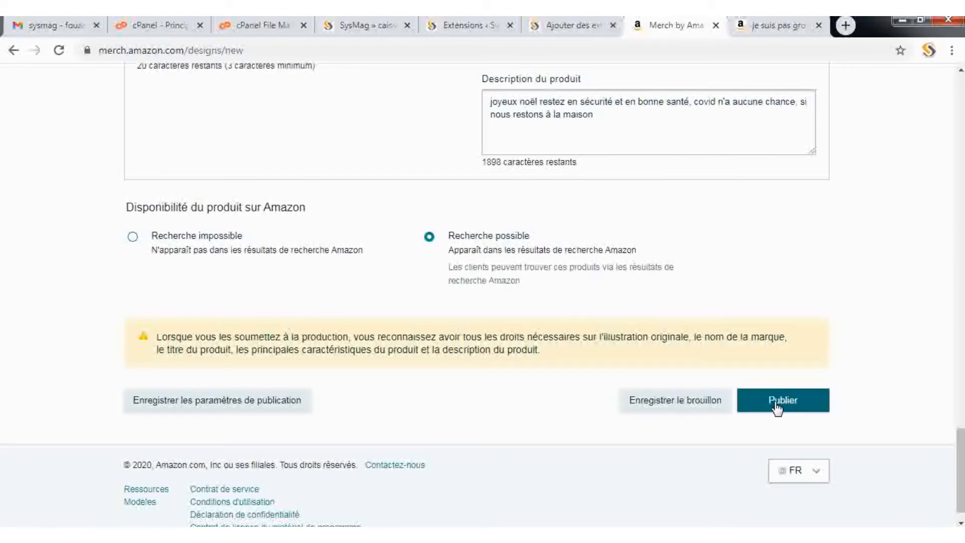
scroll(672, 304, "up", 5)
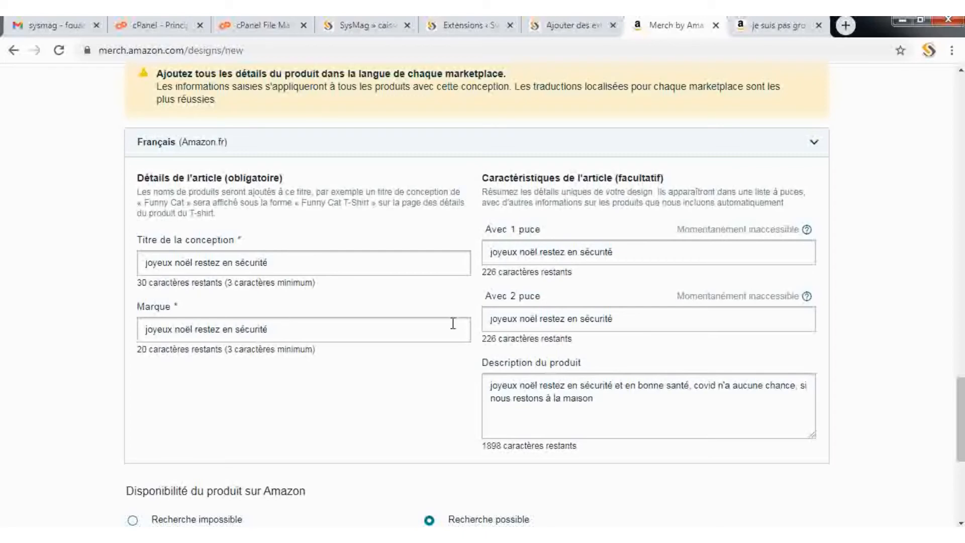
scroll(610, 313, "up", 10)
scroll(697, 336, "up", 13)
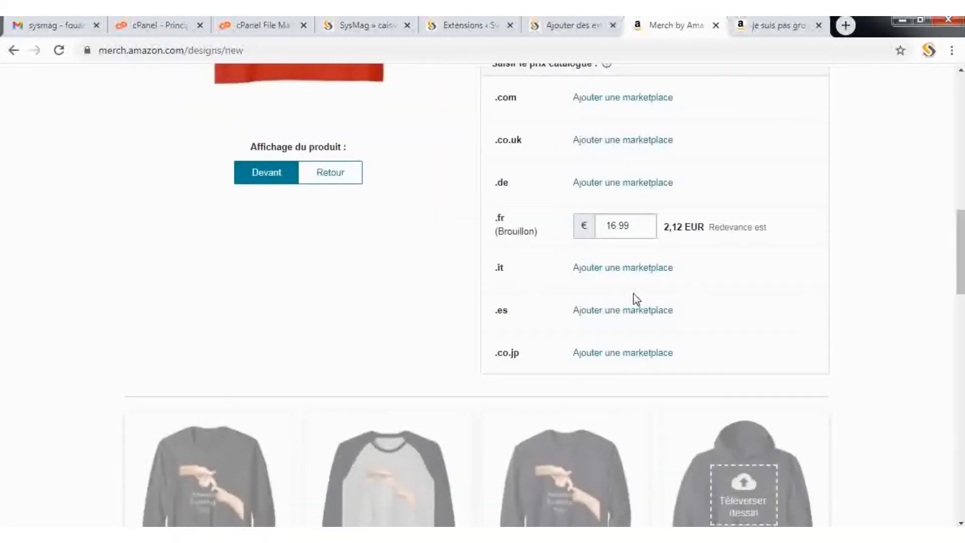
scroll(456, 253, "up", 4)
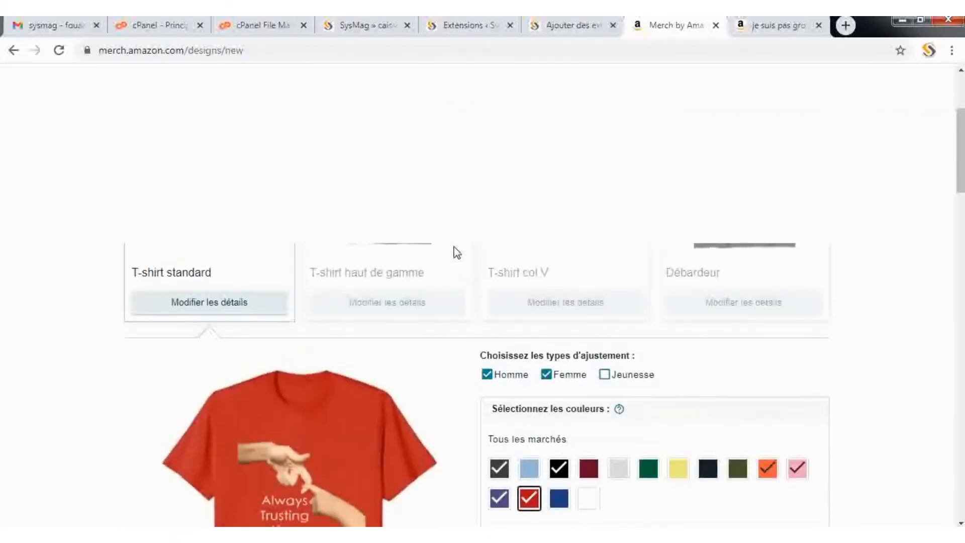
scroll(704, 277, "up", 2)
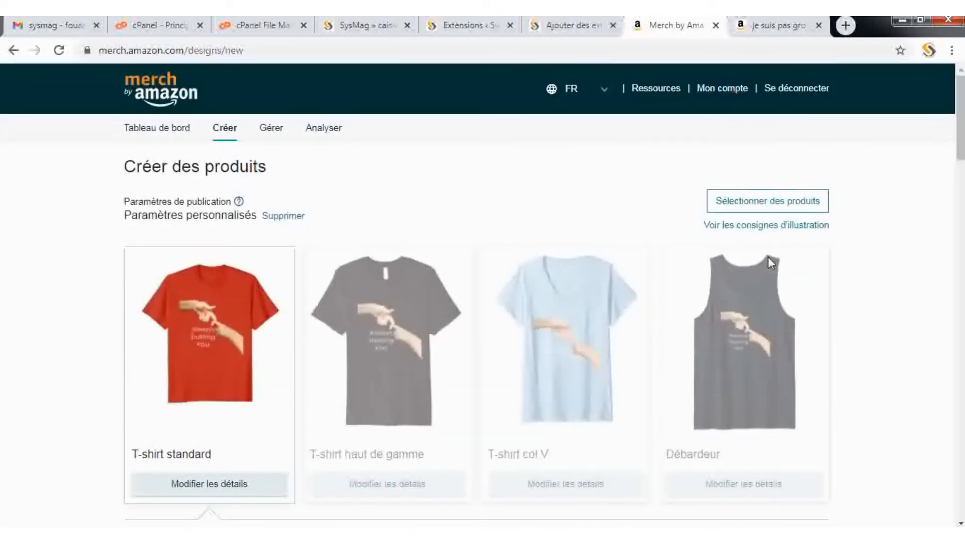
Step: Try adding the .com marketplace for the T-shirt standard alongside .fr in the product selection
left_click(800, 202)
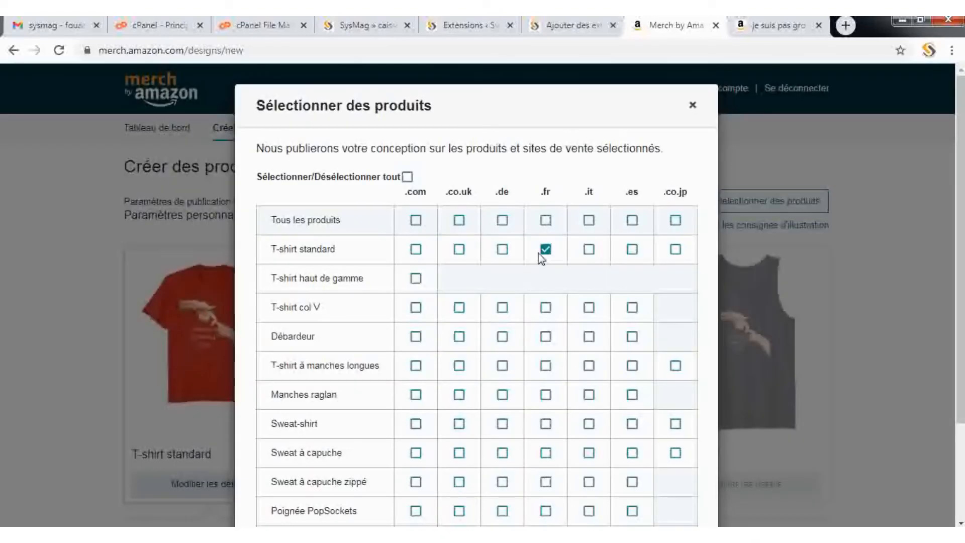
left_click(416, 250)
scroll(651, 352, "down", 1)
scroll(648, 402, "down", 2)
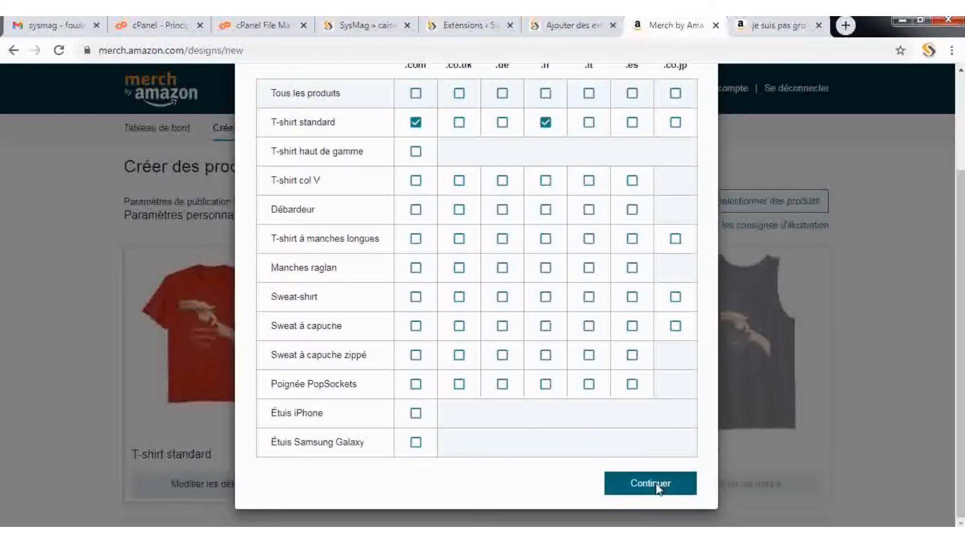
left_click(653, 484)
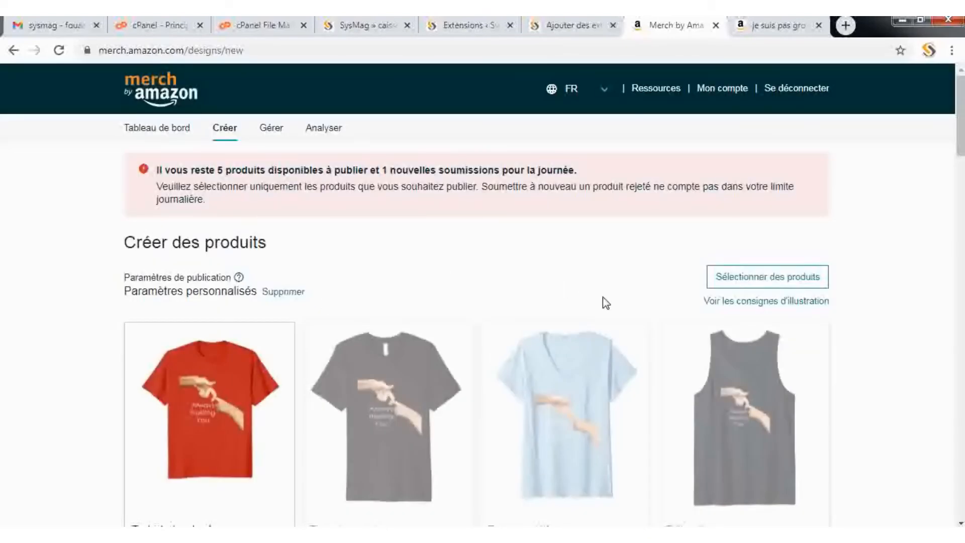
Step: Check whether the design can be published with both marketplaces selected
scroll(603, 299, "down", 20)
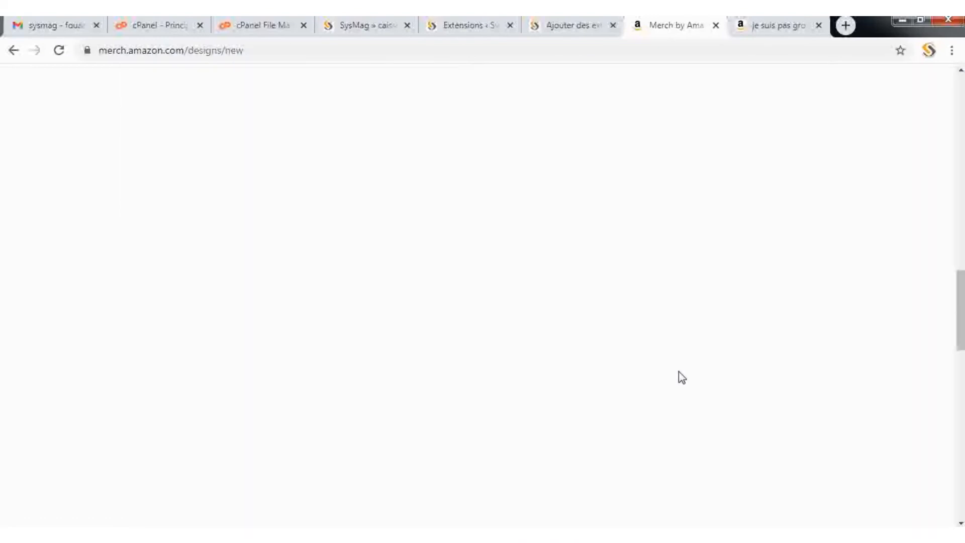
scroll(683, 373, "down", 5)
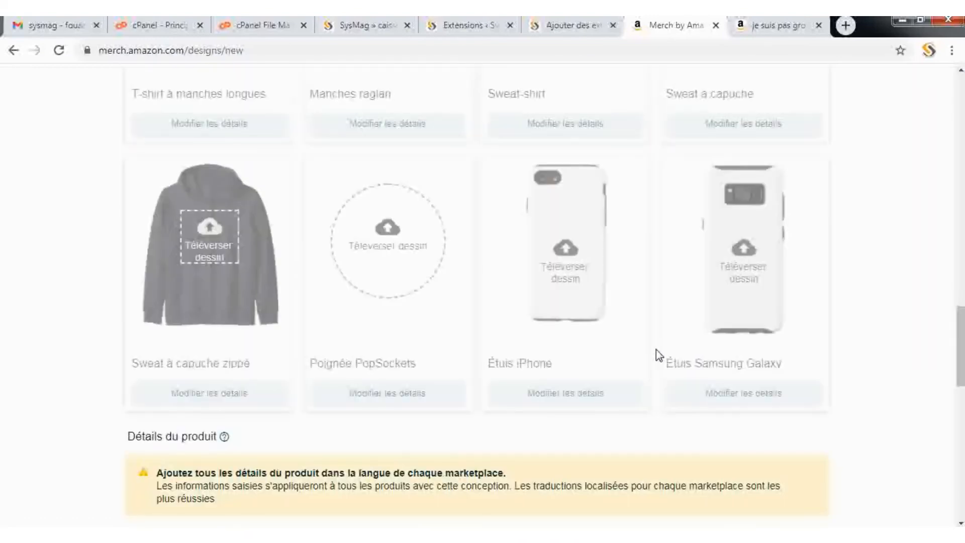
scroll(657, 362, "down", 12)
scroll(691, 384, "down", 2)
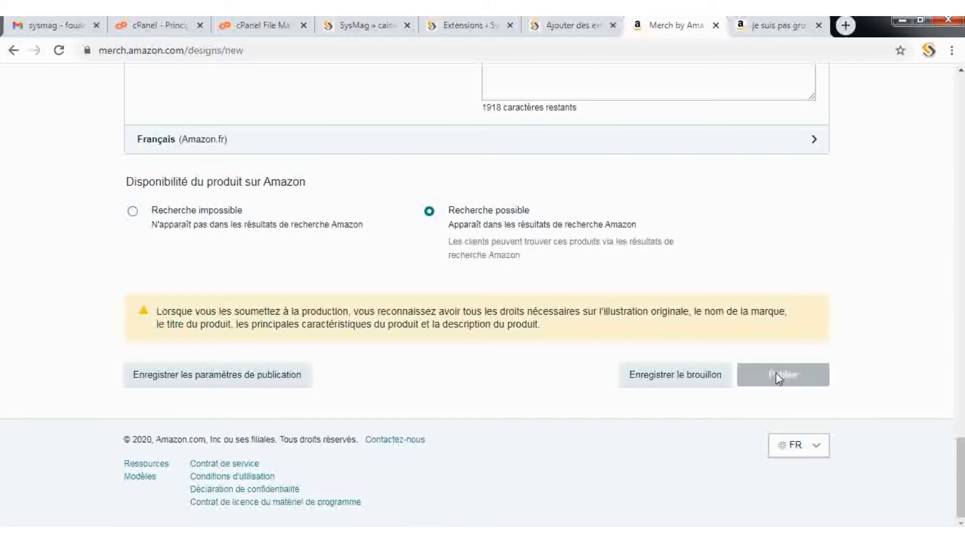
scroll(733, 339, "up", 15)
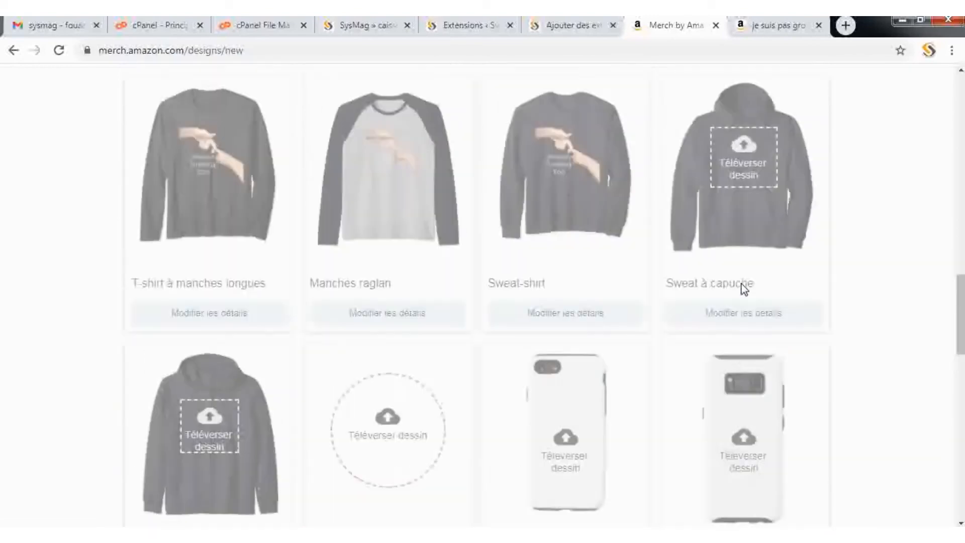
scroll(744, 290, "up", 15)
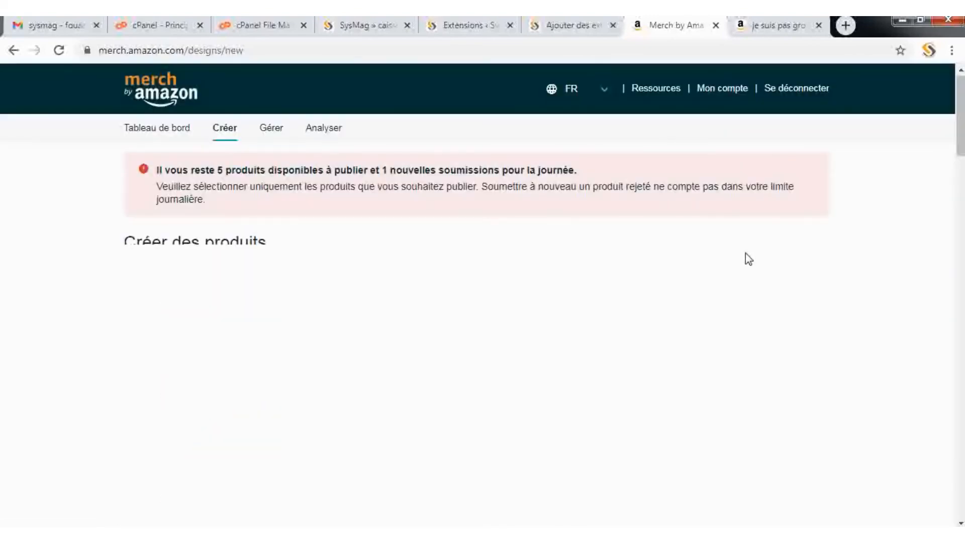
Step: Deselect the .com marketplace for the T-shirt standard, keeping only .fr in the product selection
left_click(777, 279)
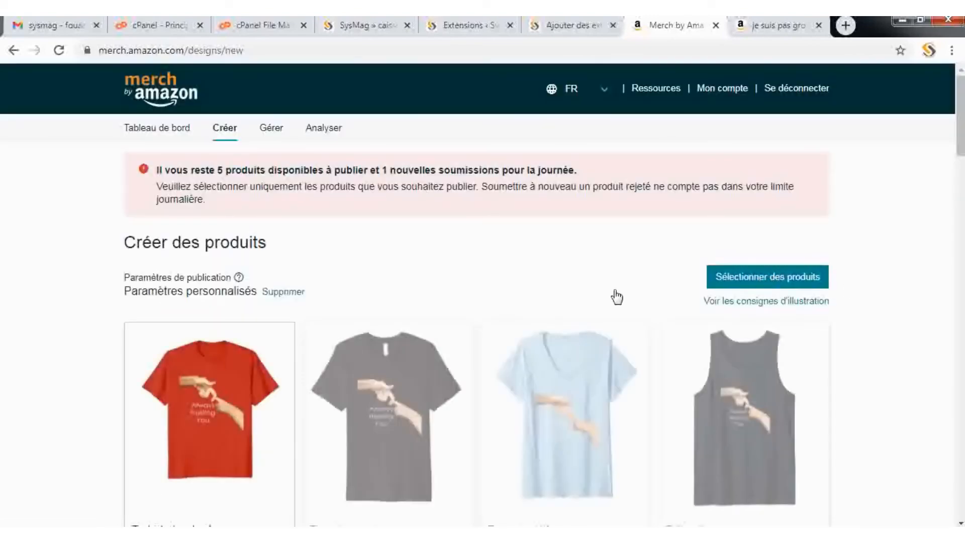
left_click(416, 250)
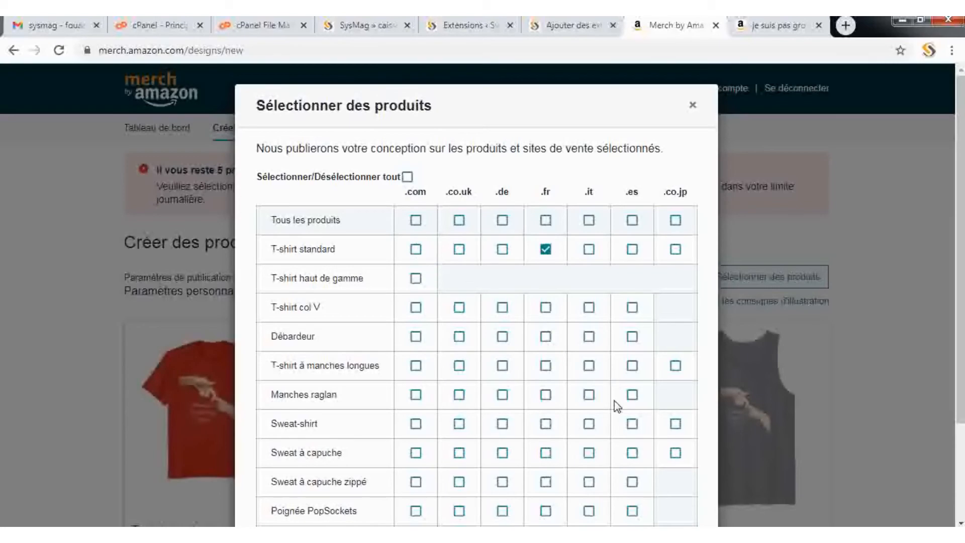
scroll(618, 406, "down", 3)
left_click(638, 479)
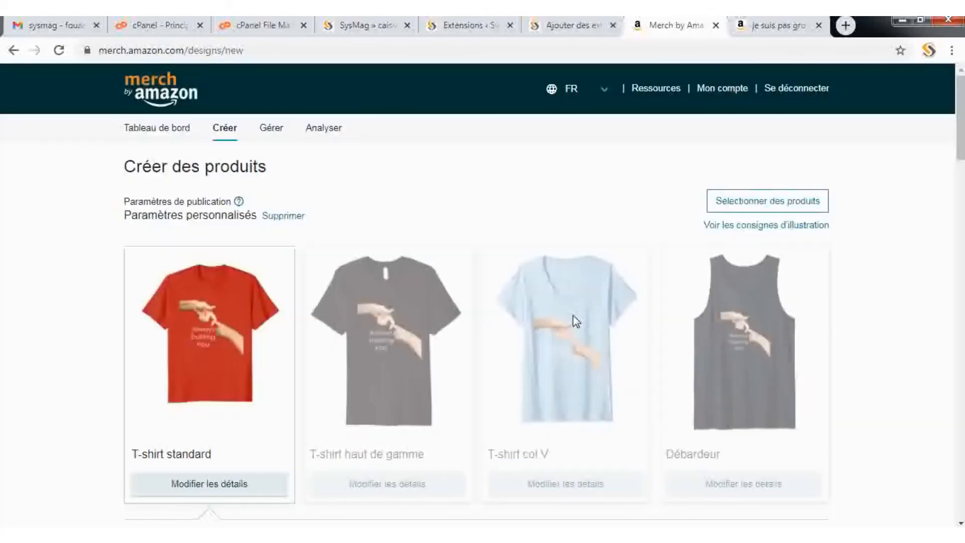
Step: Examine the standard T-shirt's artwork preview, selected colours and list price per marketplace
scroll(301, 345, "down", 1)
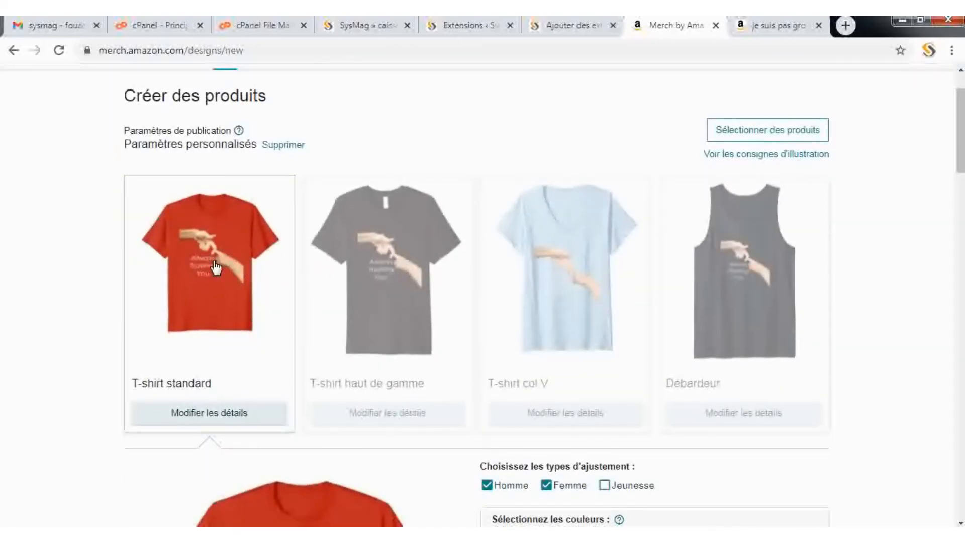
scroll(451, 304, "down", 5)
scroll(451, 304, "down", 3)
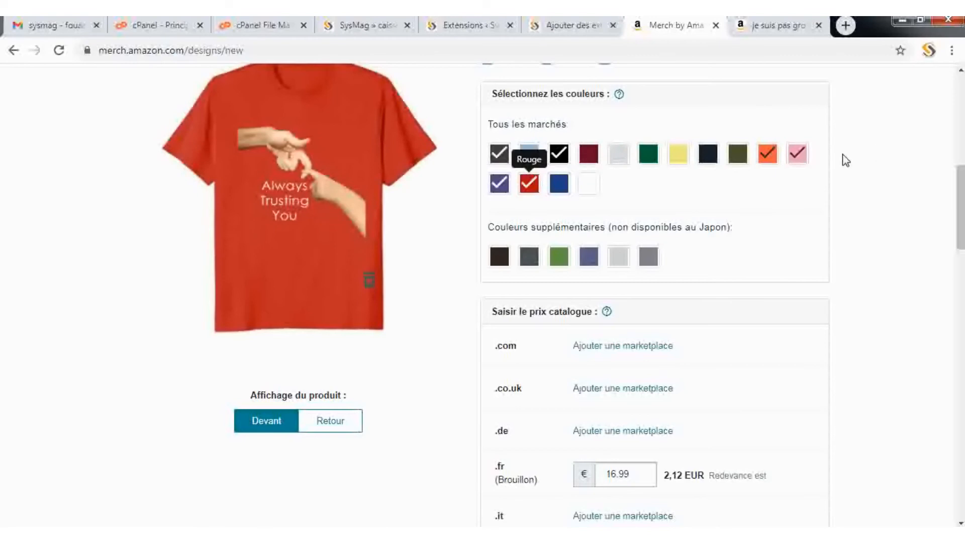
scroll(323, 317, "down", 3)
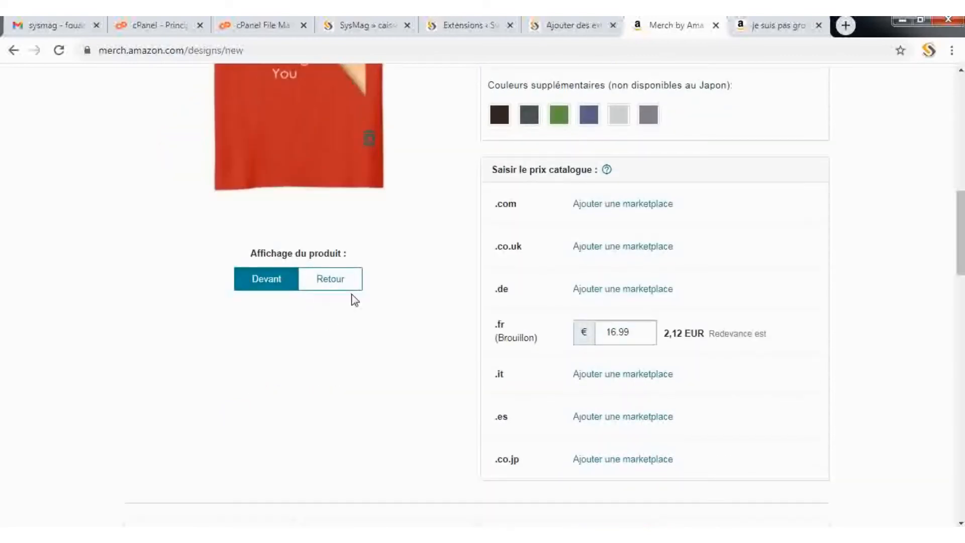
scroll(707, 165, "up", 2)
scroll(707, 165, "up", 1)
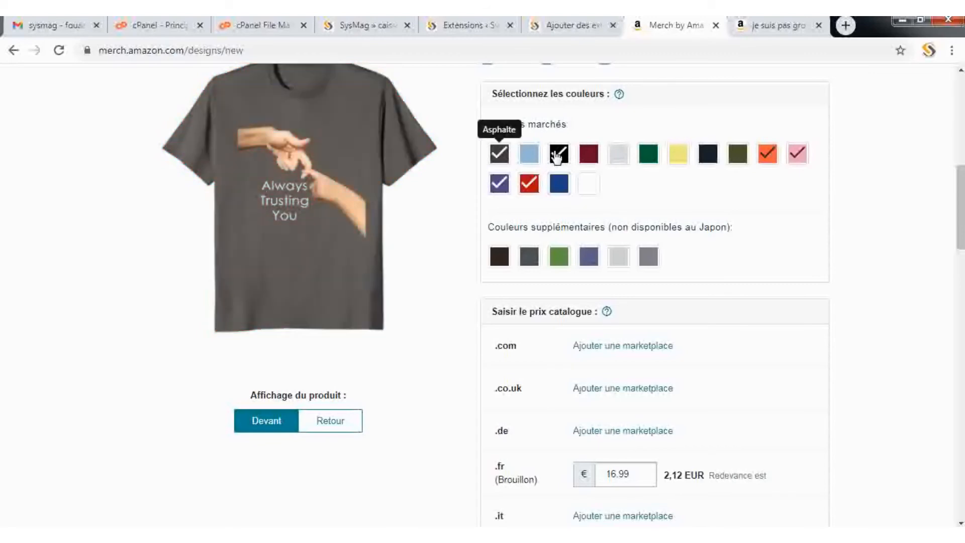
Step: Add the dark navy and royal blue colours to the standard T-shirt's selection for all marketplaces
left_click(711, 158)
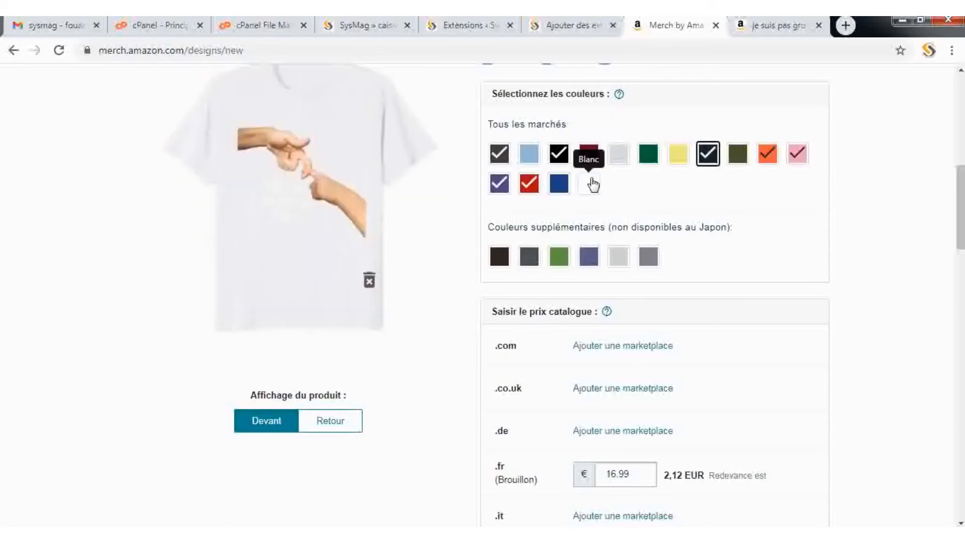
left_click(568, 185)
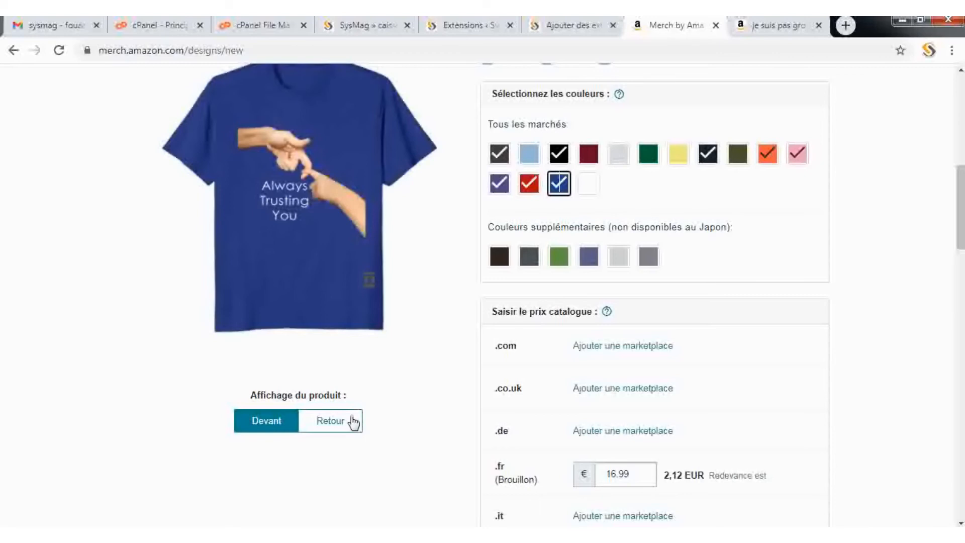
Step: Set the standard T-shirt's list price for the .fr marketplace to 15.99 EUR
scroll(466, 292, "down", 5)
scroll(473, 279, "up", 4)
scroll(648, 423, "down", 1)
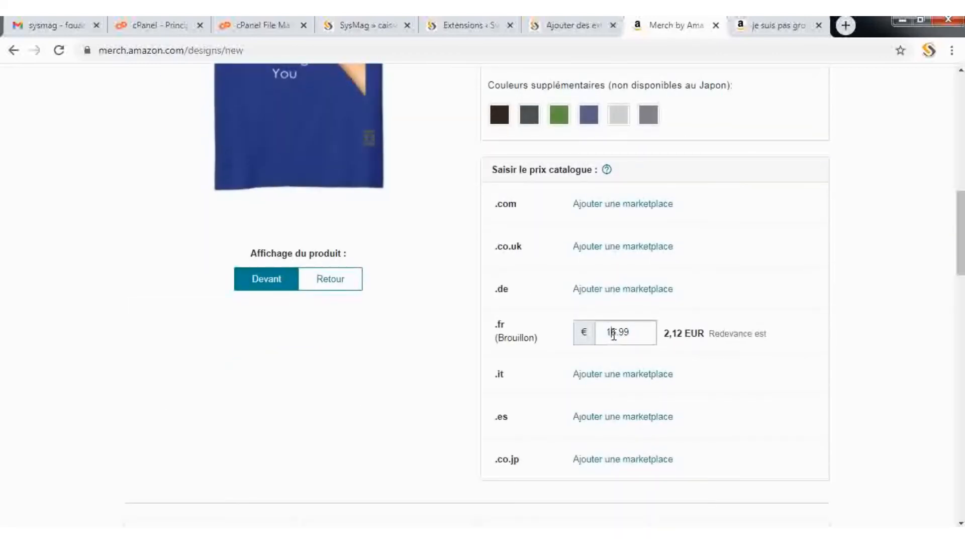
key("Caps_Lock")
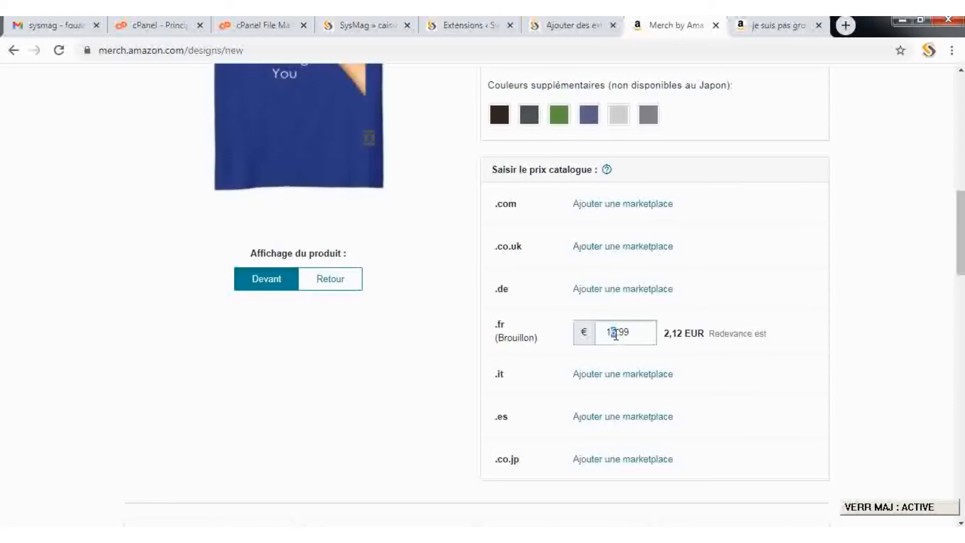
left_click_drag(616, 332, 784, 327)
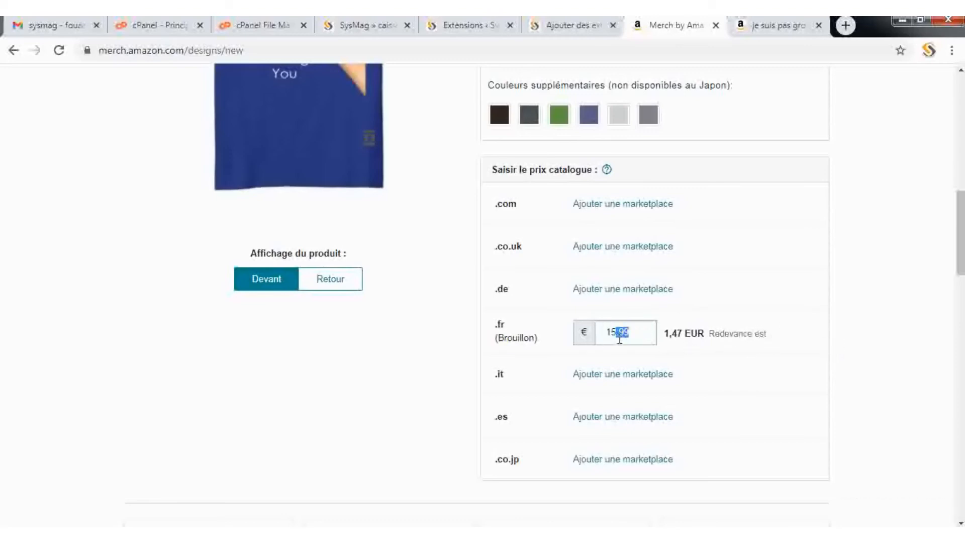
key("Caps_Lock")
left_click(764, 330)
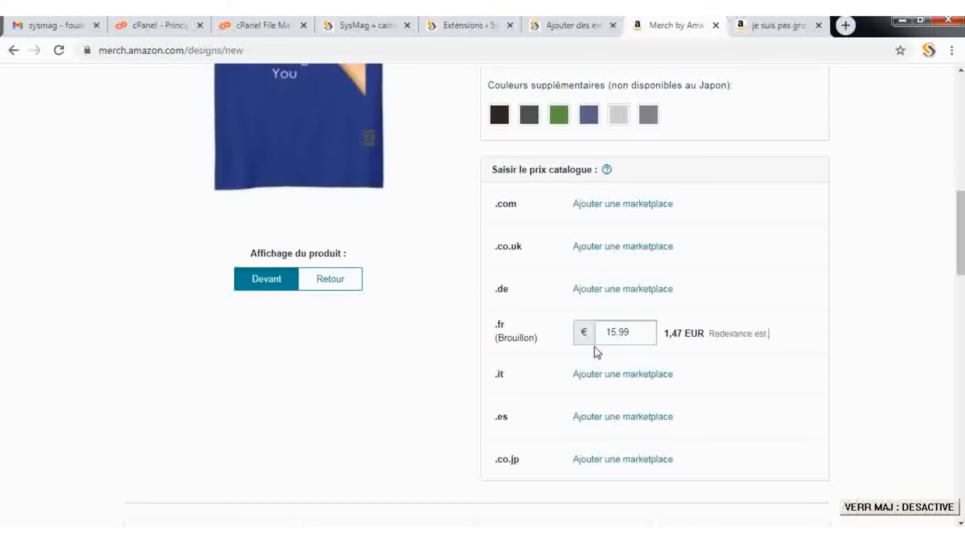
Step: Set the title and bullets to "confiance en toi", brand "FM-Store", description "toujours avoir confiance en toi, idée de cadeaux pour fêtes des papa et ou des maman"
scroll(596, 352, "down", 5)
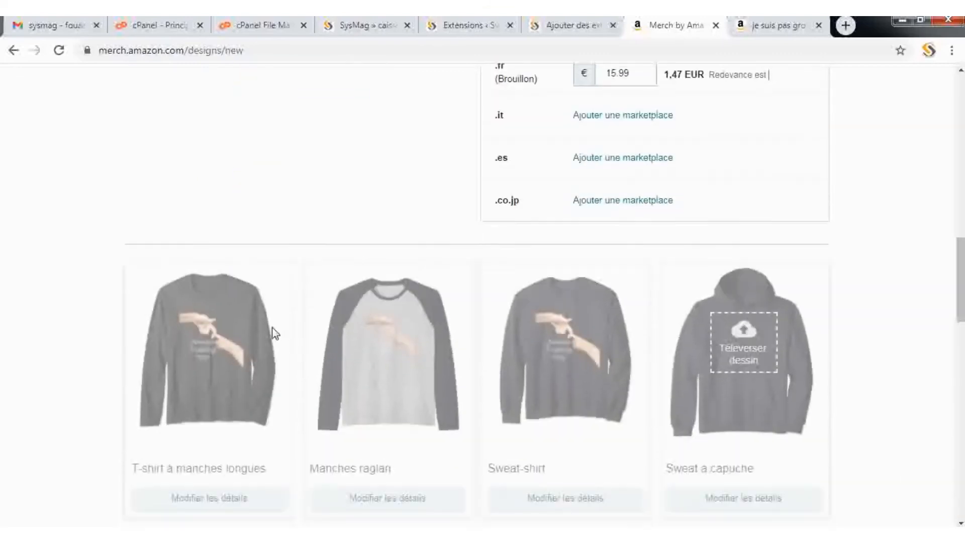
scroll(274, 333, "down", 13)
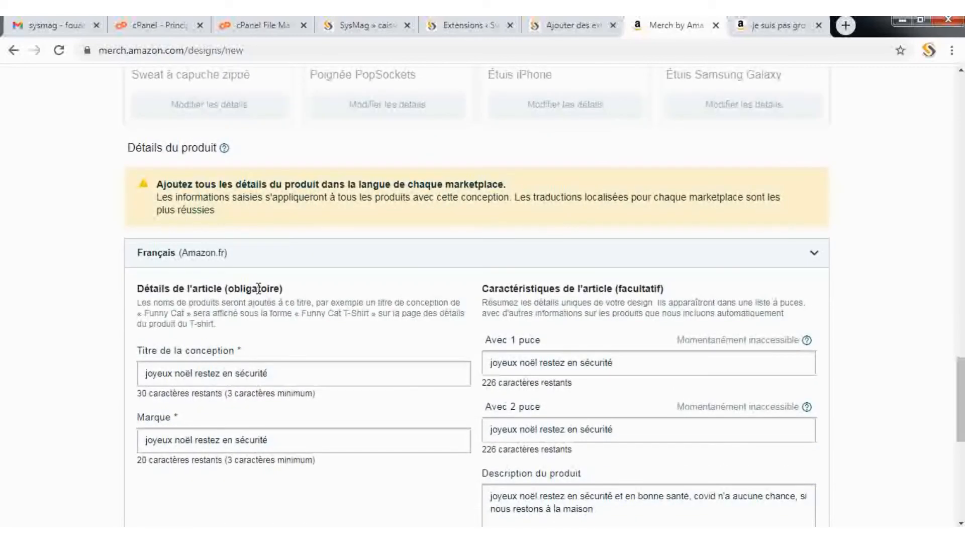
left_click(160, 375, "shift")
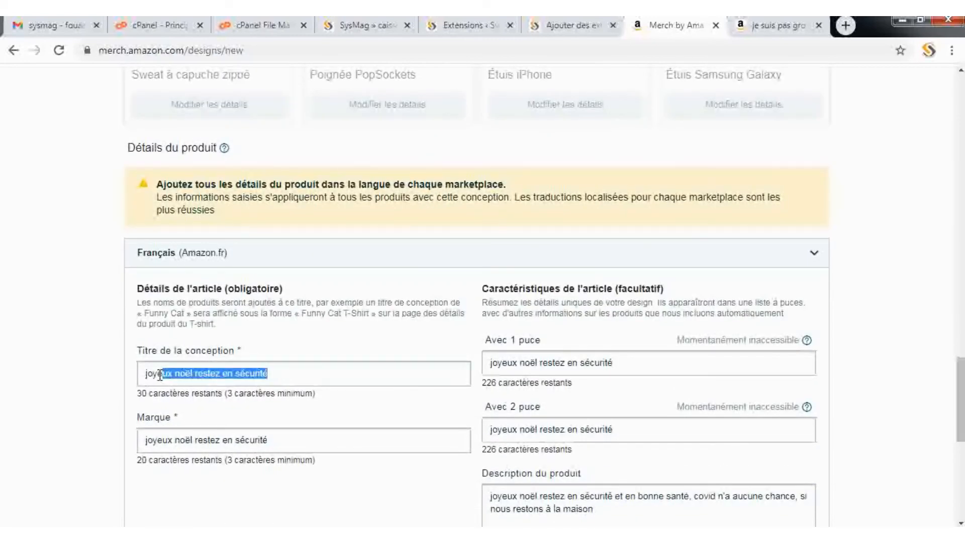
key("BackSpace")
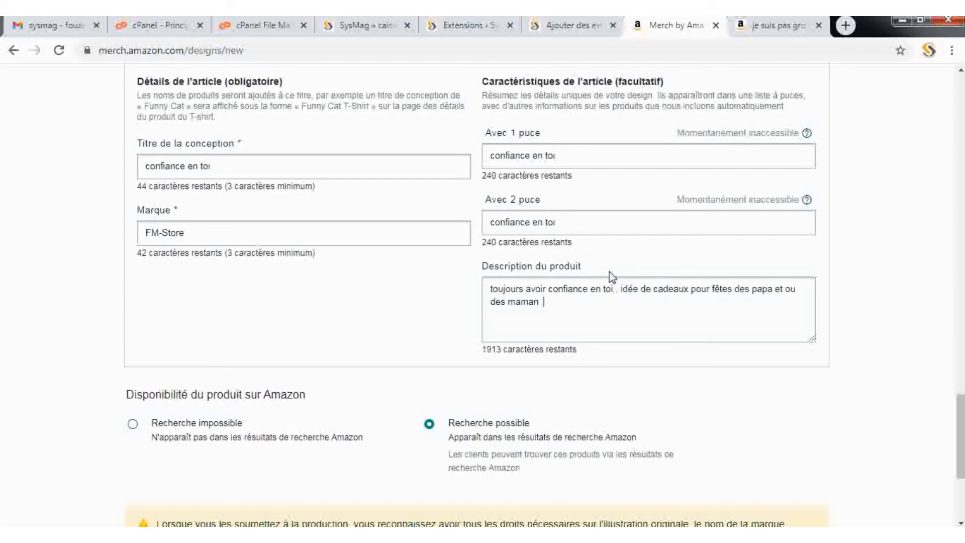
Step: Publish the standard T-shirt as a searchable product, confirm the submission and go to the product management page
scroll(527, 304, "down", 4)
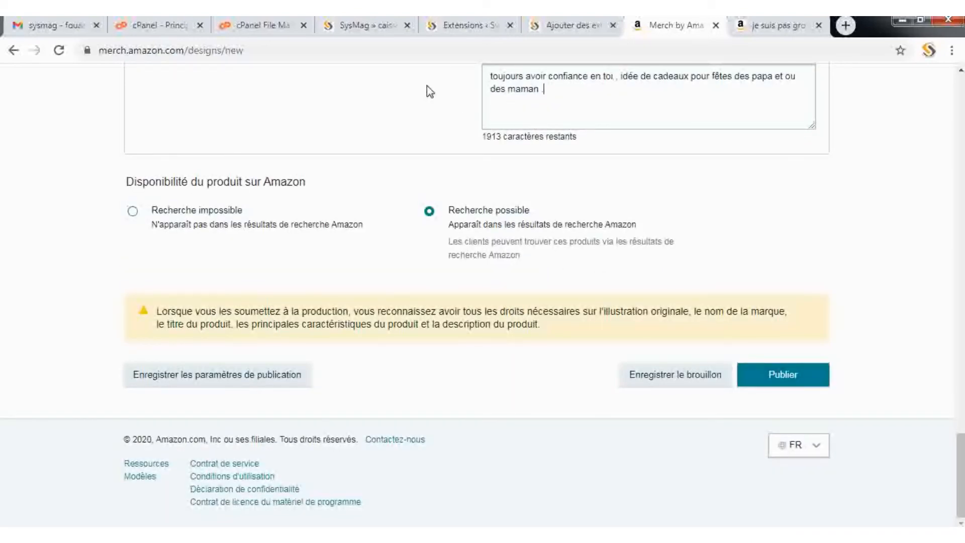
left_click(792, 380)
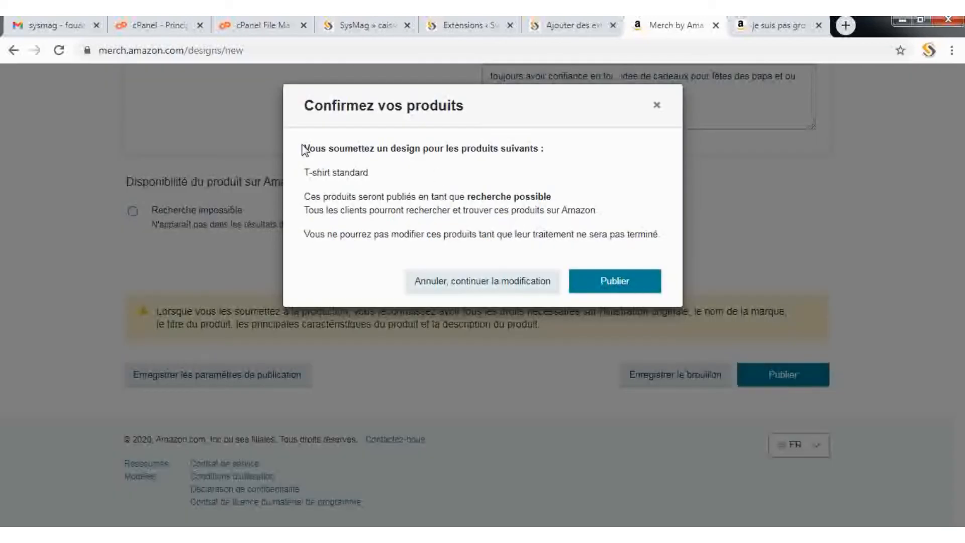
left_click(599, 284)
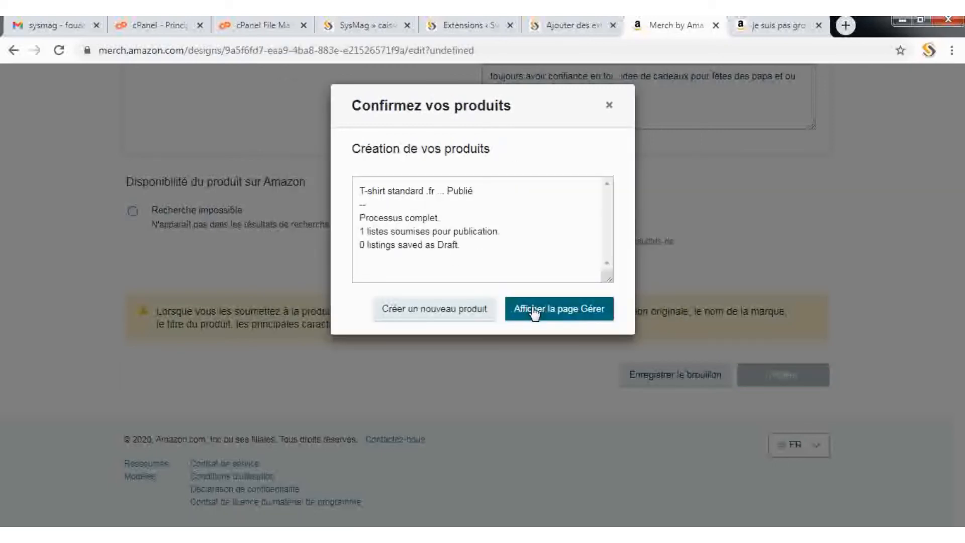
left_click(535, 311)
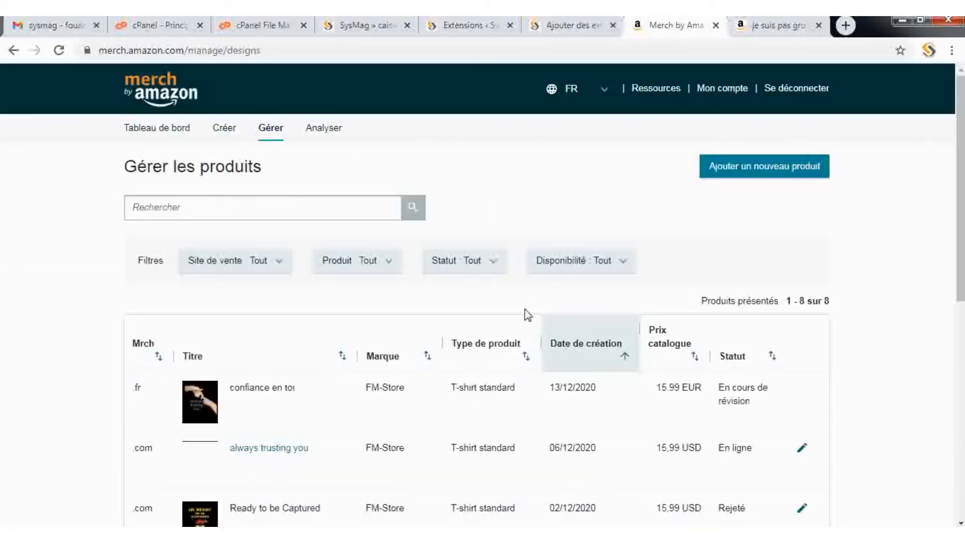
Step: Open the Amazon listing of the "always trusting you" T-shirt and preview it in Navy and Asphalt
scroll(252, 349, "down", 2)
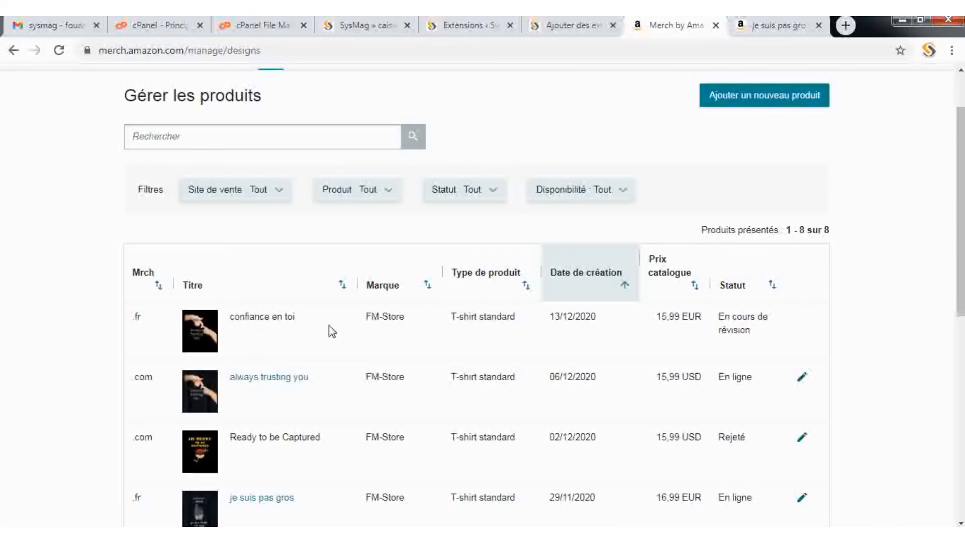
left_click(249, 378)
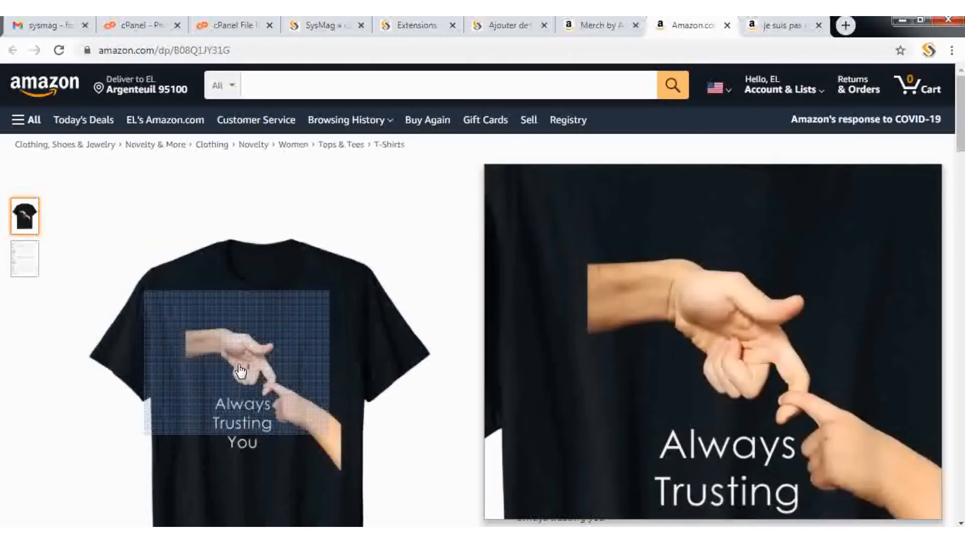
scroll(242, 372, "down", 1)
scroll(242, 372, "down", 1)
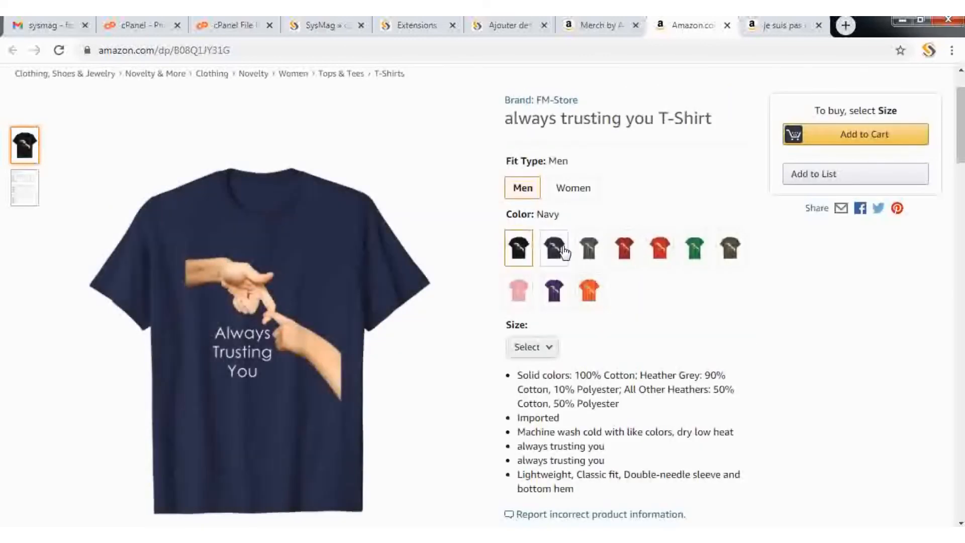
left_click(554, 248)
left_click(586, 252)
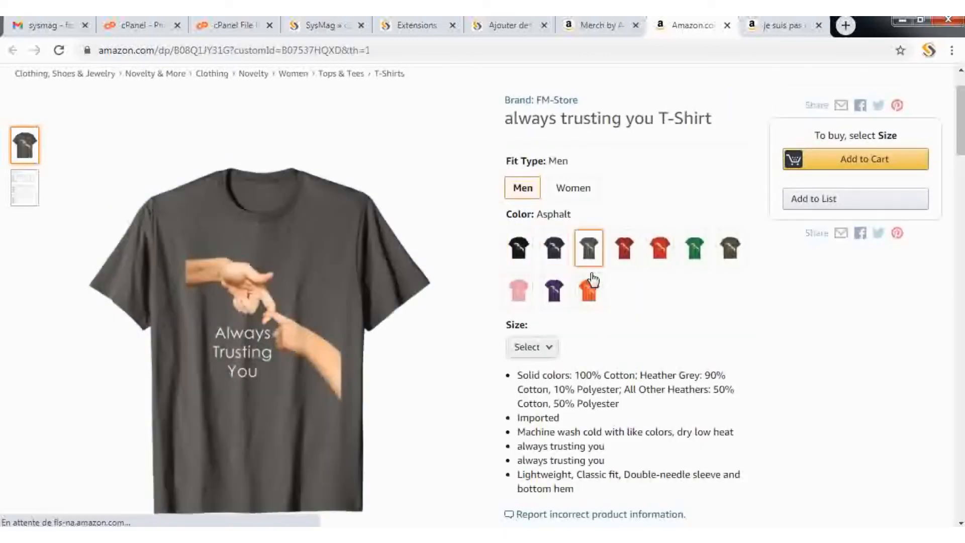
Step: Examine the available sizes, product details and shirt image on the "always trusting you" listing
scroll(616, 345, "down", 1)
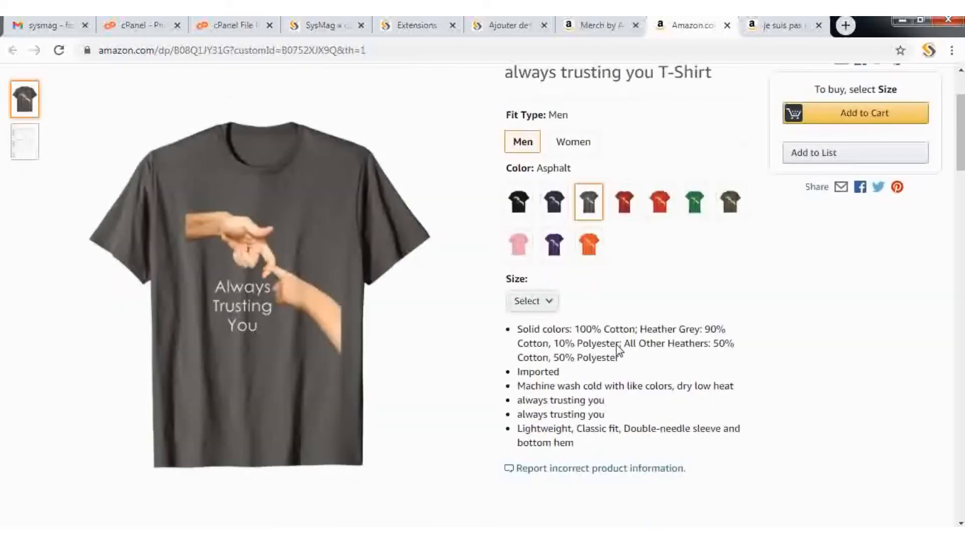
left_click(553, 280)
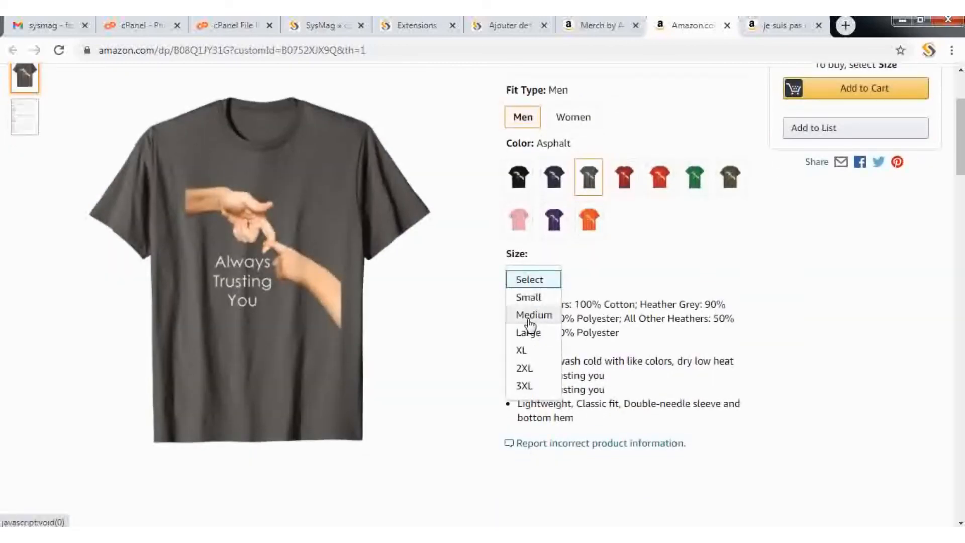
left_click(568, 287)
scroll(532, 223, "down", 1)
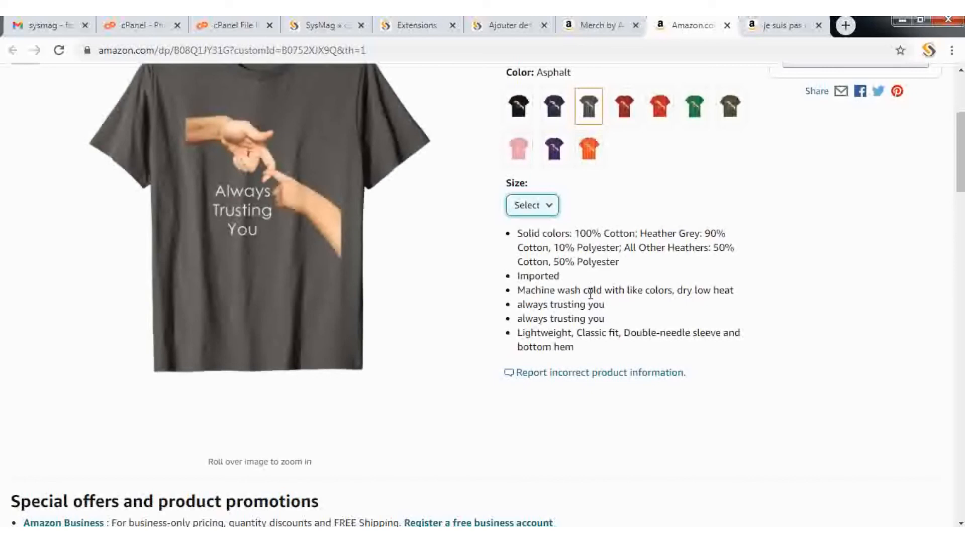
left_click(587, 205)
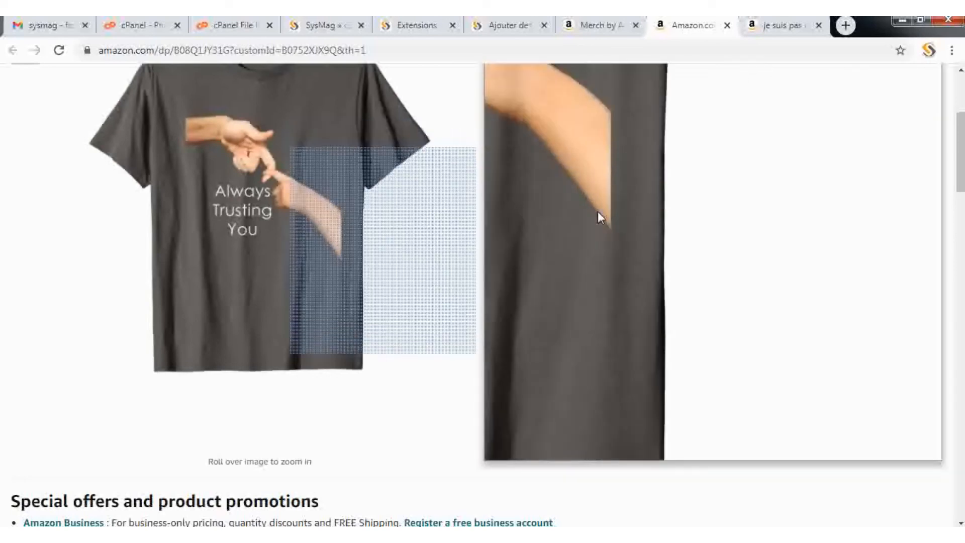
scroll(678, 420, "up", 3)
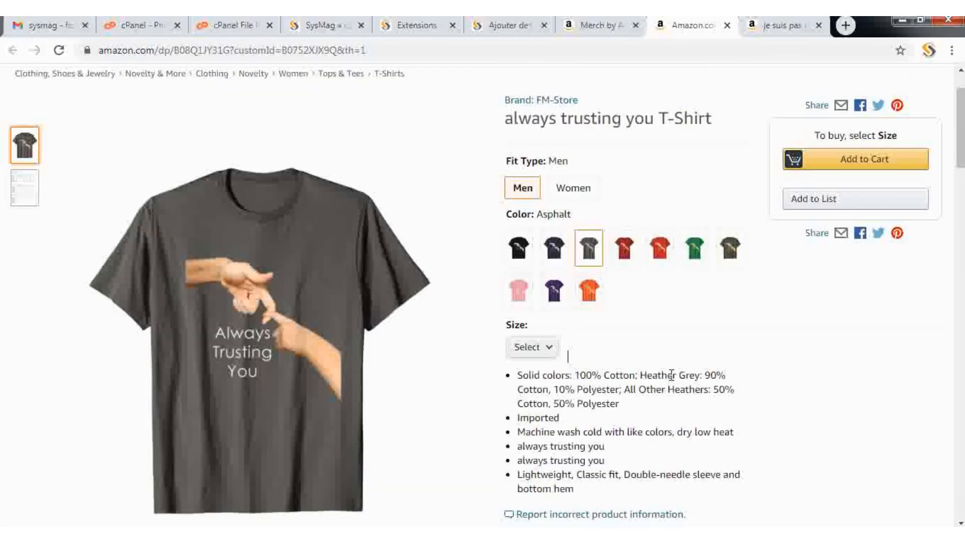
scroll(661, 336, "down", 2)
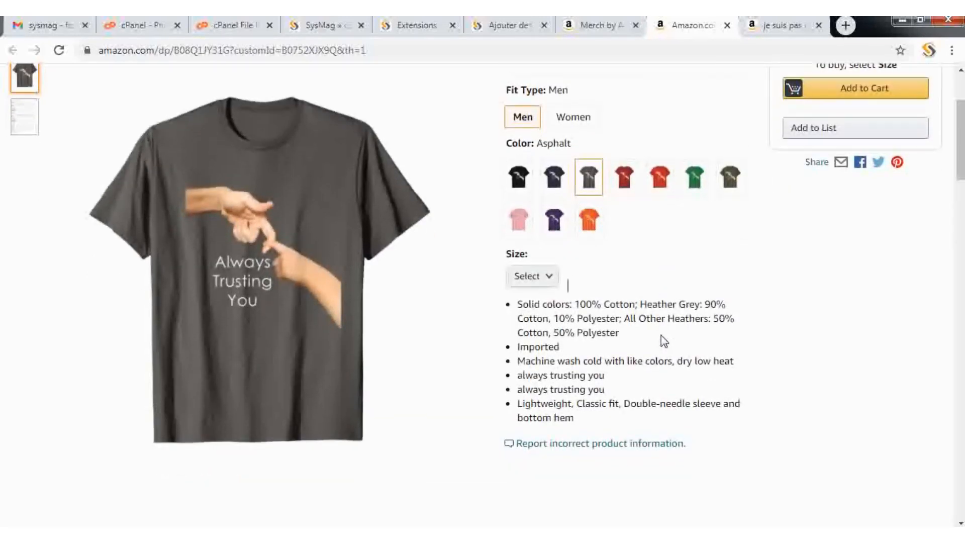
scroll(661, 336, "up", 2)
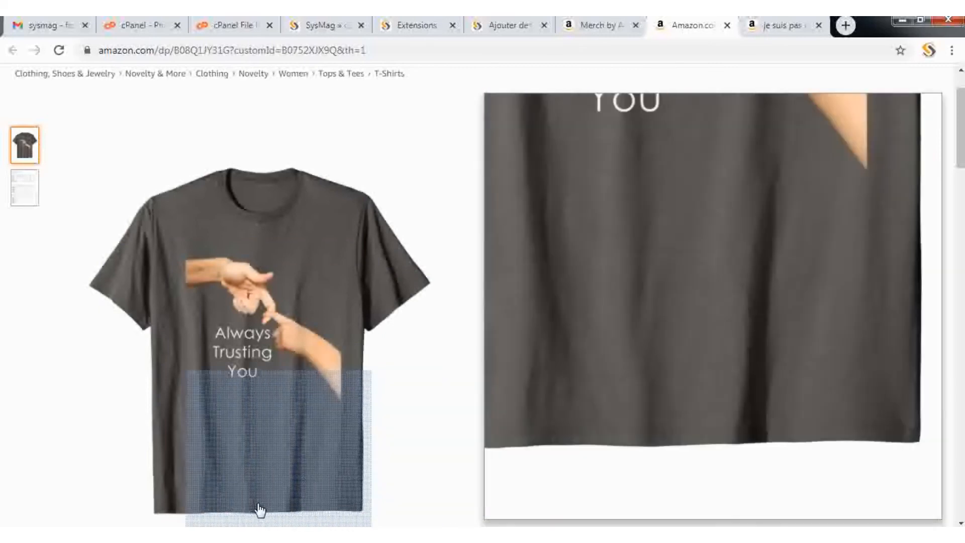
Step: Switch to the psd folder, open justforyou.psb in Photoshop and show the black "Clean Layer copie" layer behind the design
left_click(193, 534)
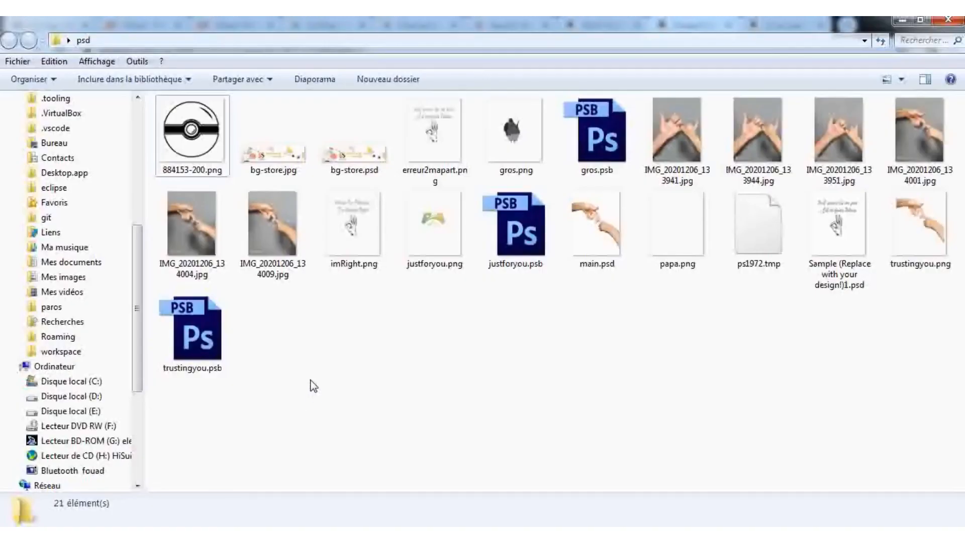
left_click(611, 135)
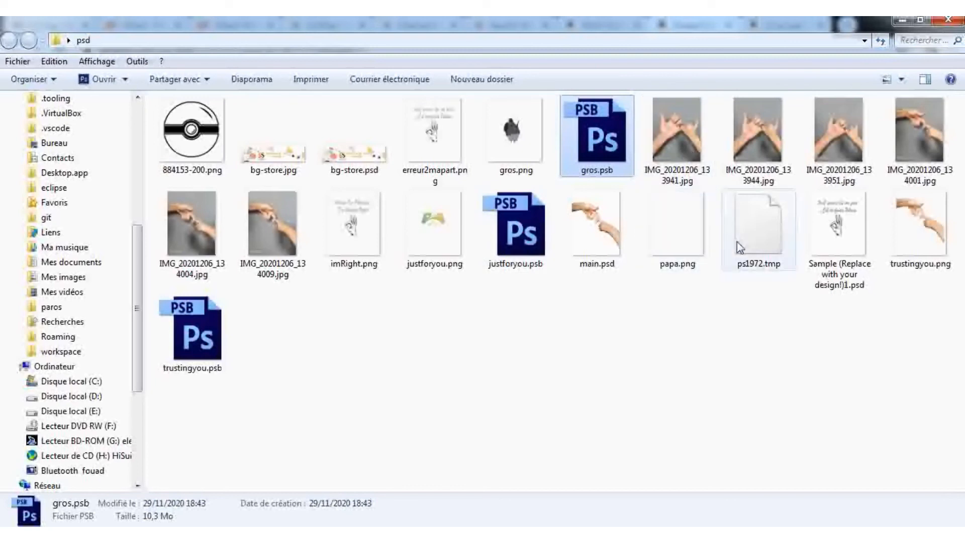
left_click(666, 132)
left_click(528, 221)
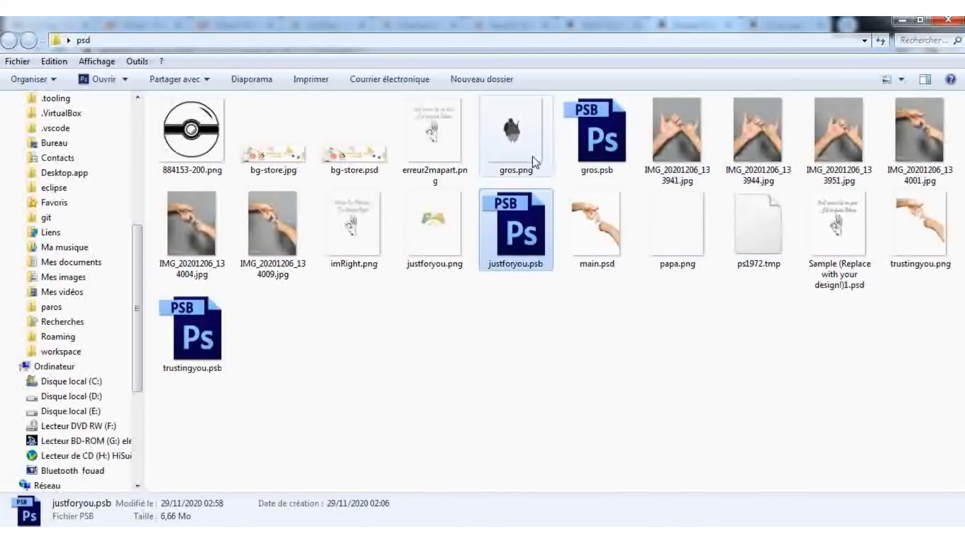
double_click(510, 241)
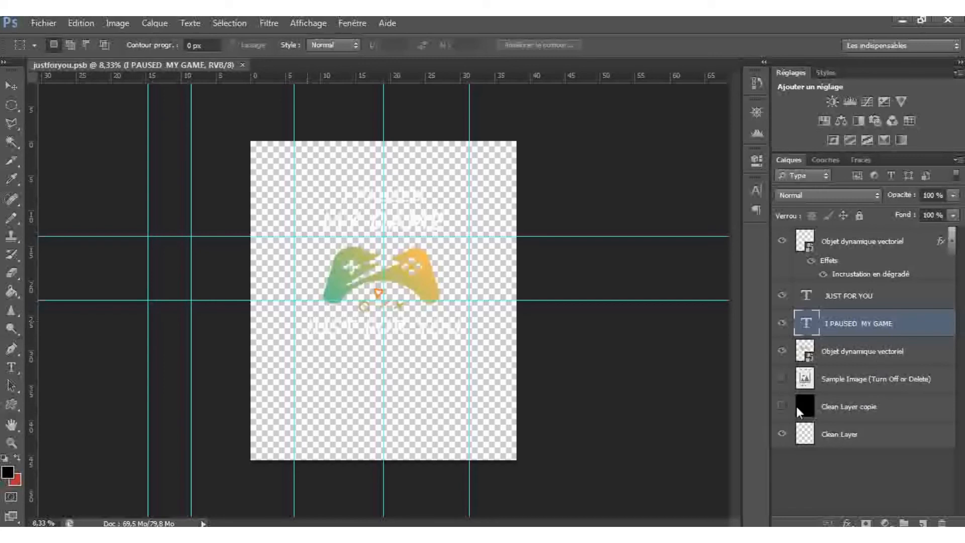
left_click(783, 406)
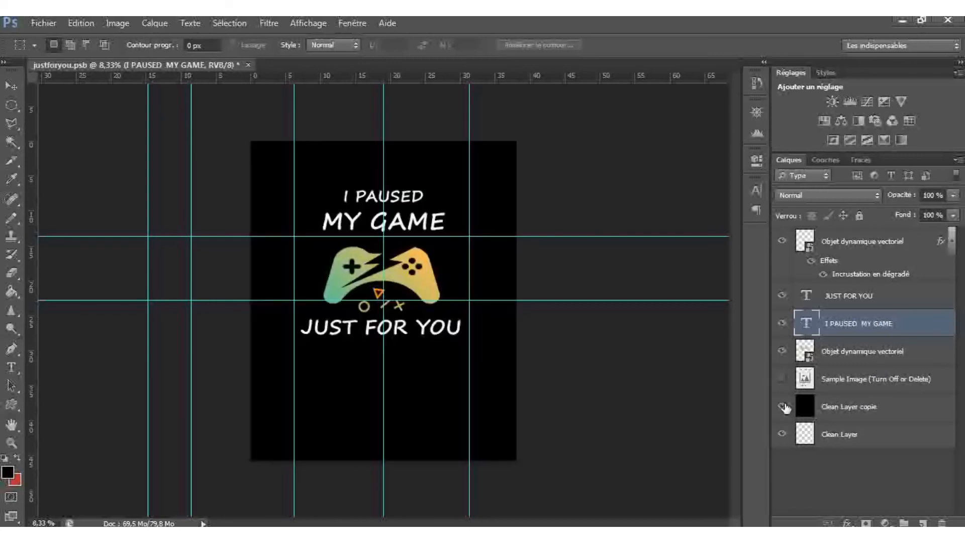